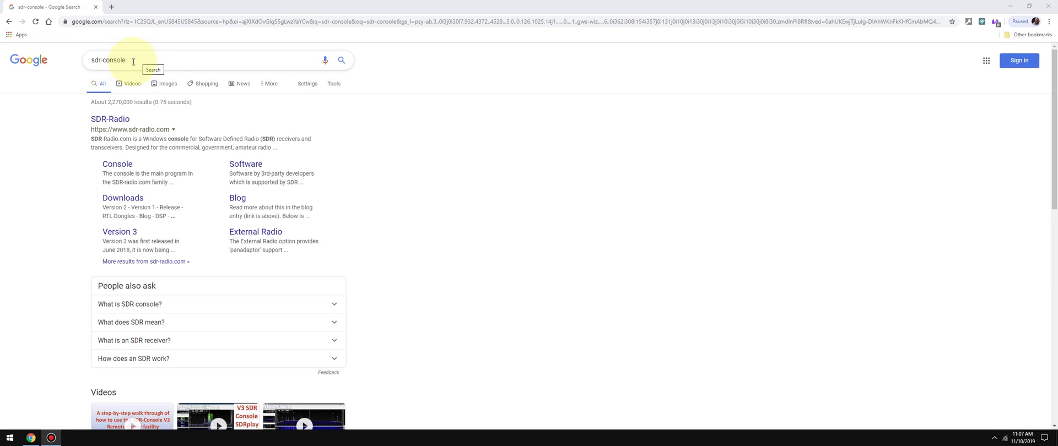
Open the SDR-Radio website from the search results and go to its software downloads page.
{"action": "left_click", "coordinate": [106, 121]}
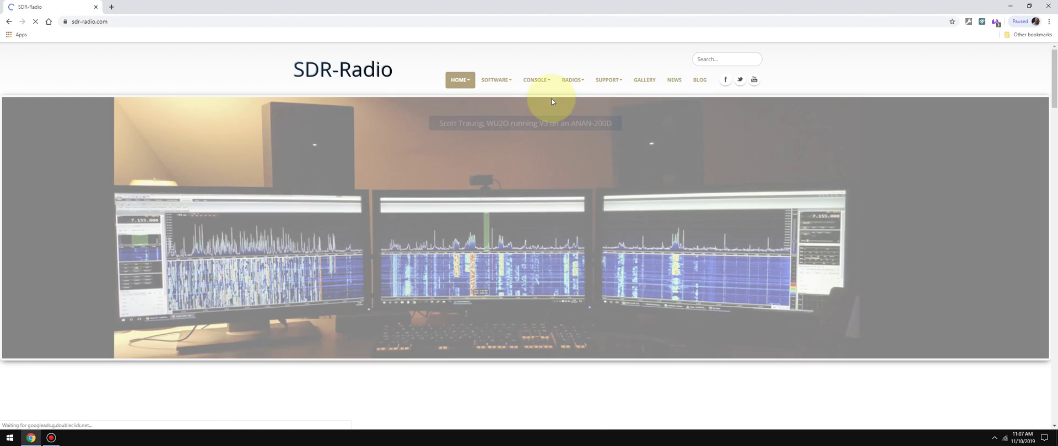
{"action": "mouse_move", "coordinate": [536, 83]}
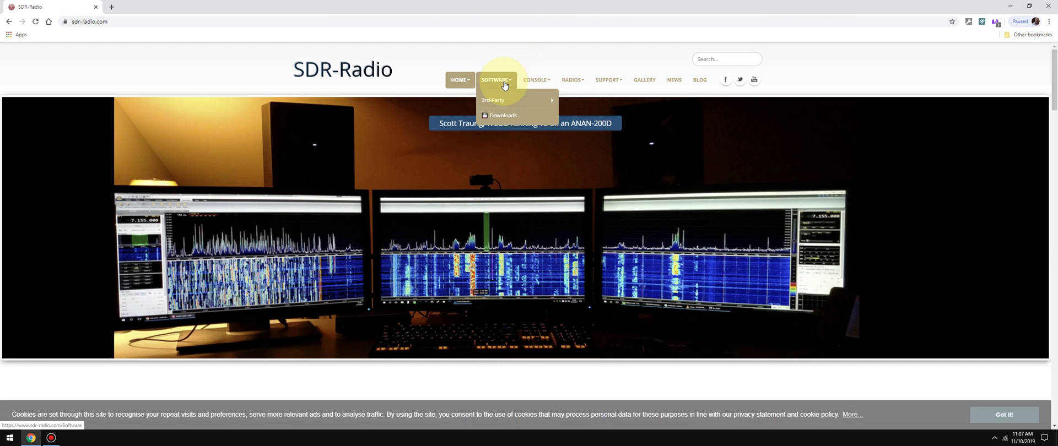
{"action": "mouse_move", "coordinate": [495, 80]}
{"action": "left_click", "coordinate": [501, 121]}
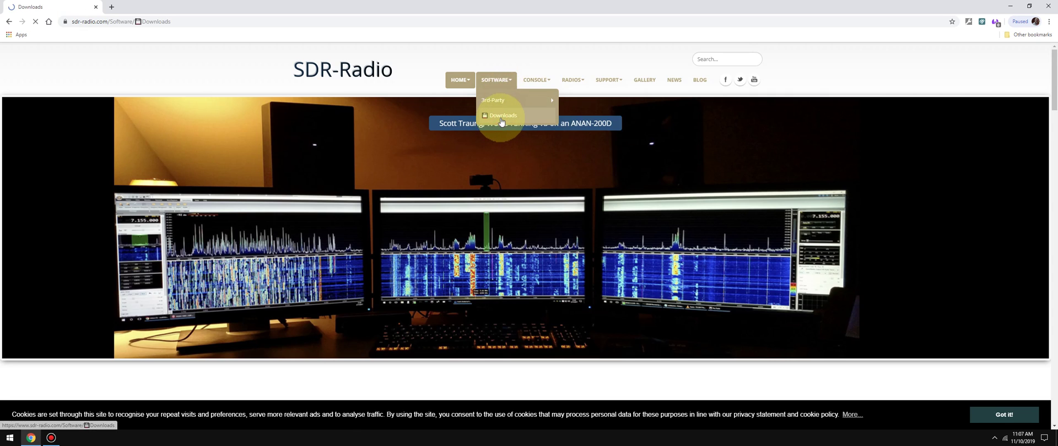
Find the 3.0.17 release on the downloads page and download its 64-bit installer directly from Dropbox.
{"action": "scroll", "coordinate": [413, 252], "scroll_direction": "down", "scroll_amount": 4}
{"action": "scroll", "coordinate": [411, 249], "scroll_direction": "down", "scroll_amount": 5}
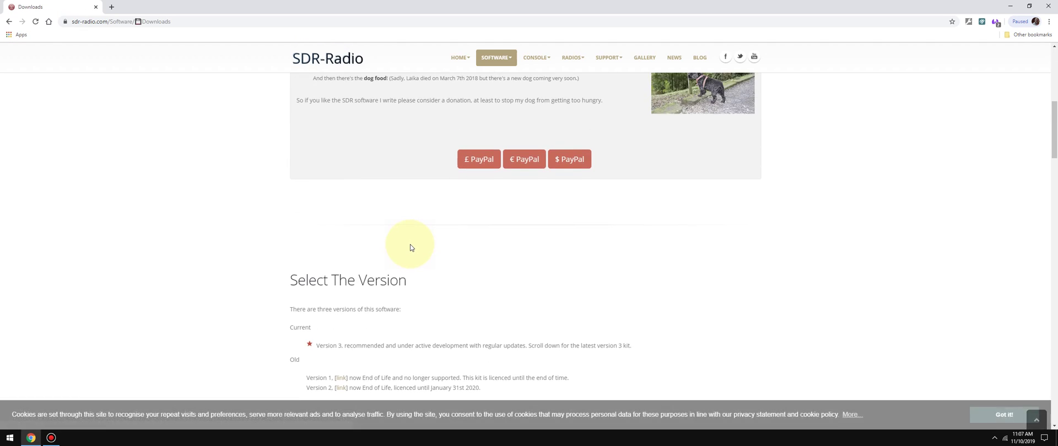
{"action": "scroll", "coordinate": [411, 248], "scroll_direction": "up", "scroll_amount": 3}
{"action": "scroll", "coordinate": [410, 247], "scroll_direction": "down", "scroll_amount": 5}
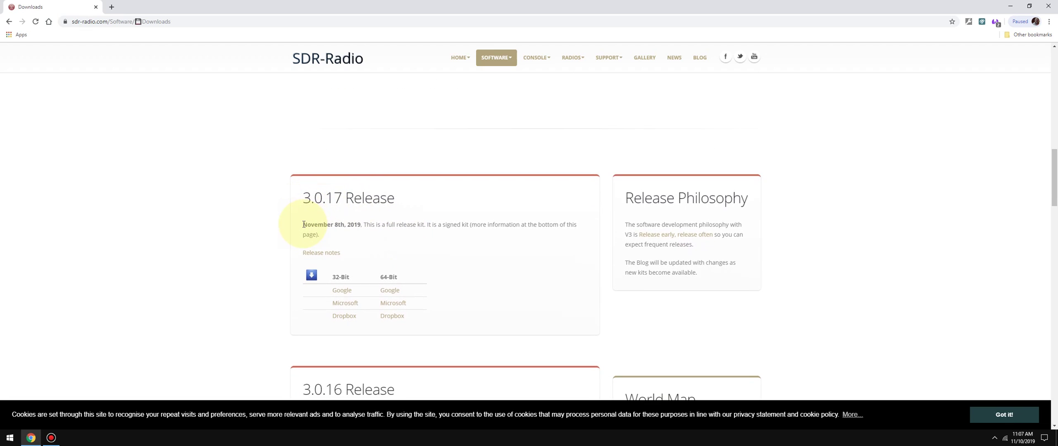
{"action": "left_click_drag", "start_coordinate": [303, 224], "coordinate": [361, 222]}
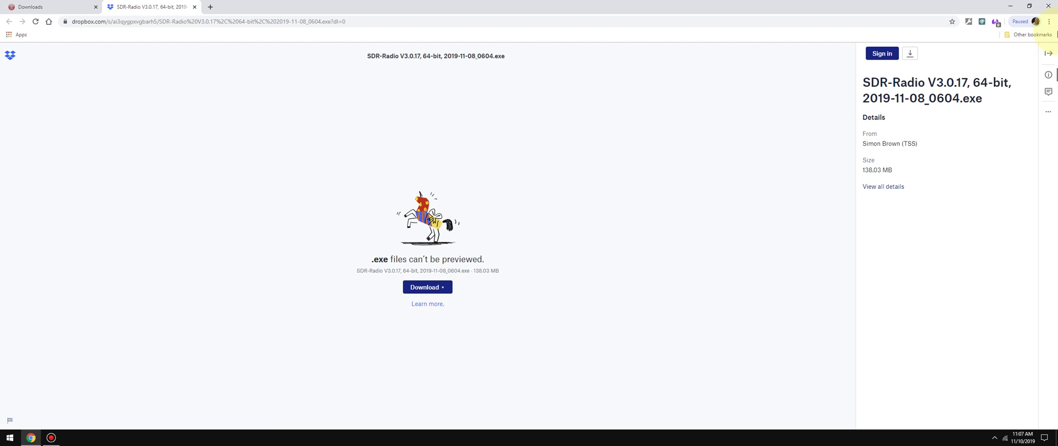
{"action": "left_click", "coordinate": [444, 290]}
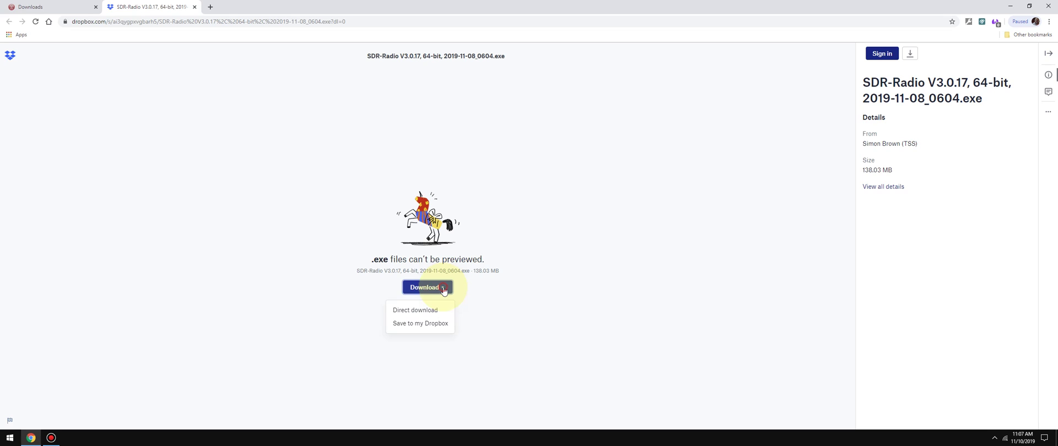
{"action": "left_click", "coordinate": [420, 307]}
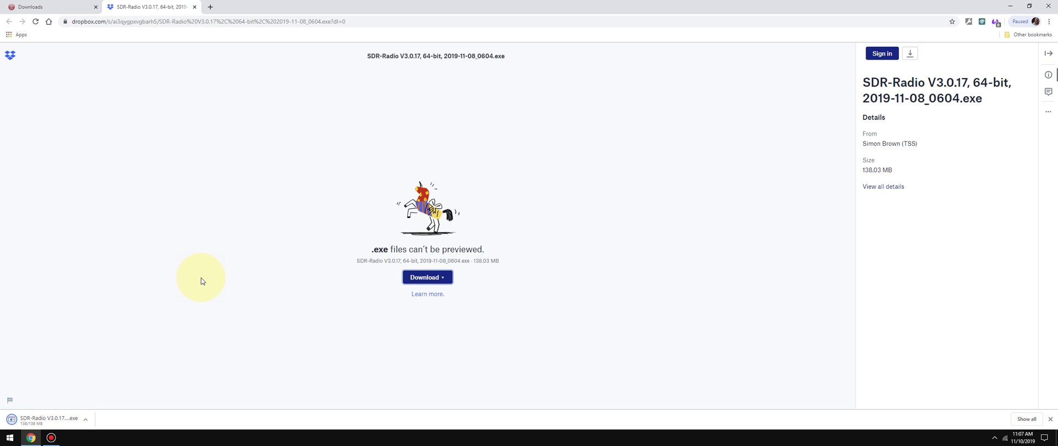
Run the downloaded SDR-Radio V3.0.17 installer, close the browser, and complete setup with the default components without starting the program.
{"action": "left_click", "coordinate": [52, 417]}
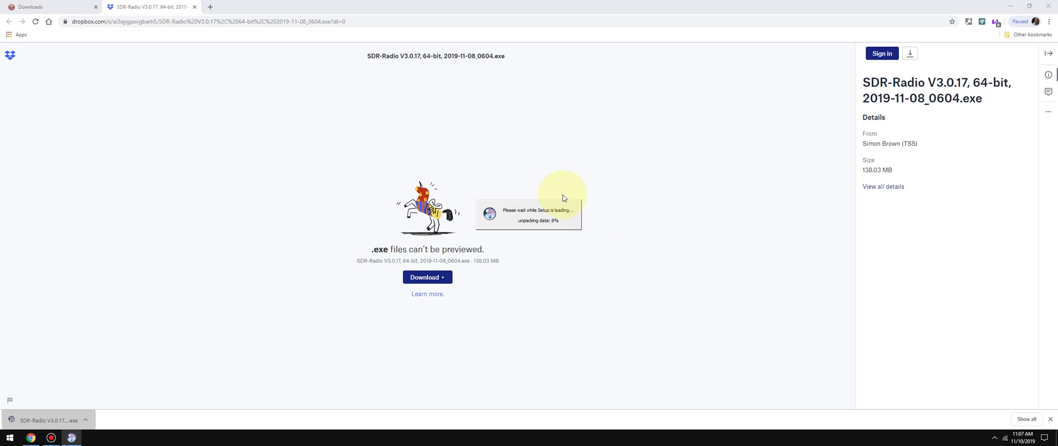
{"action": "left_click", "coordinate": [1046, 5]}
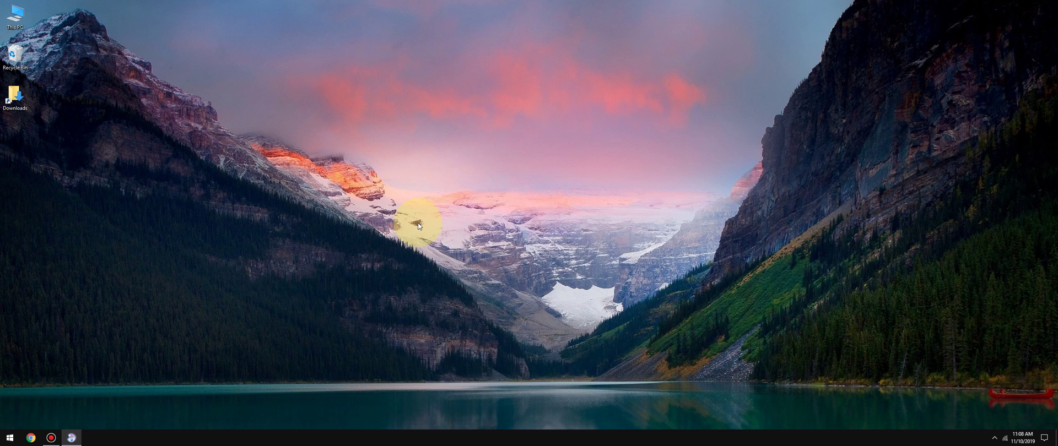
{"action": "left_click", "coordinate": [561, 285]}
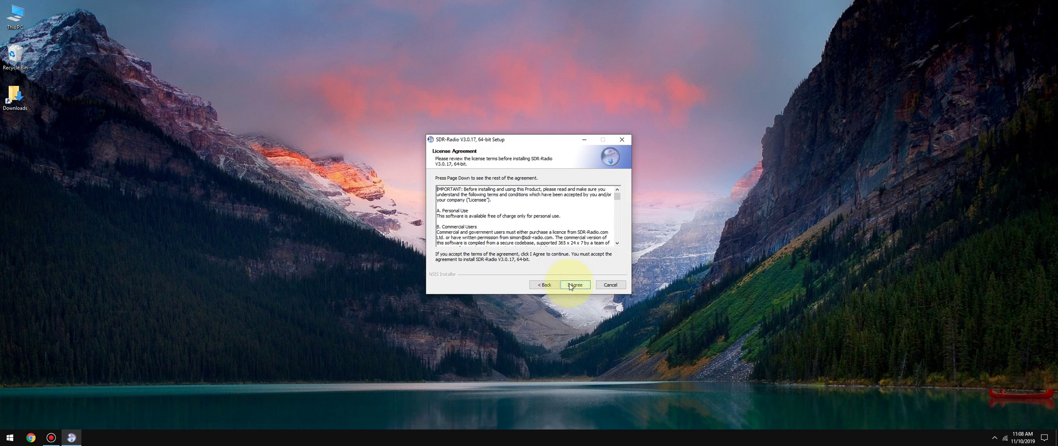
{"action": "left_click", "coordinate": [570, 284]}
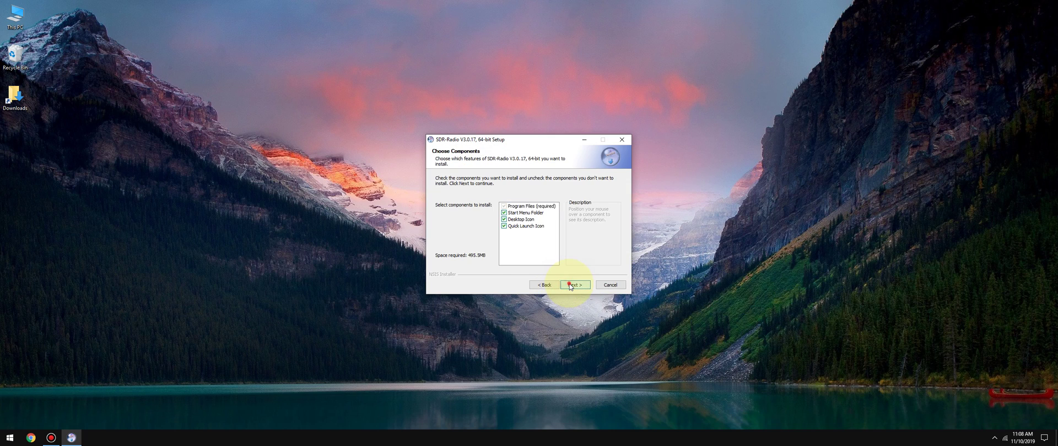
{"action": "left_click", "coordinate": [569, 285]}
{"action": "left_click", "coordinate": [570, 284]}
{"action": "left_click", "coordinate": [572, 285]}
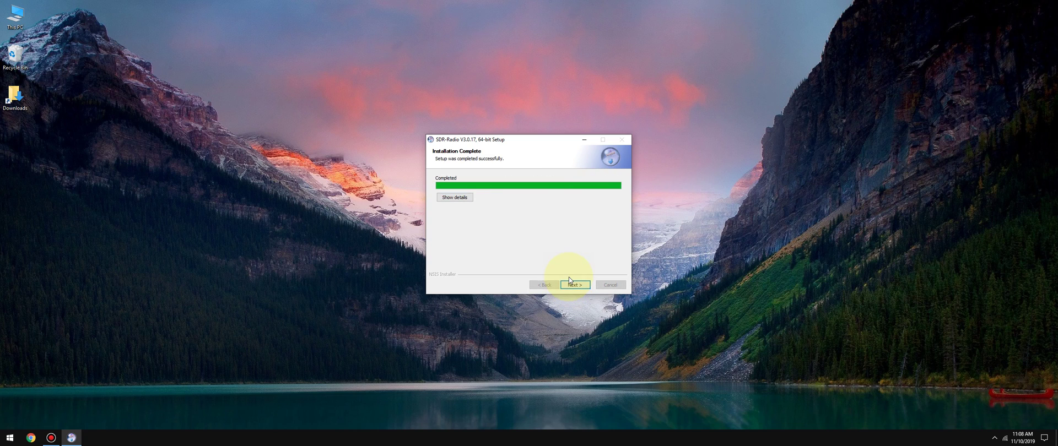
{"action": "left_click", "coordinate": [571, 284]}
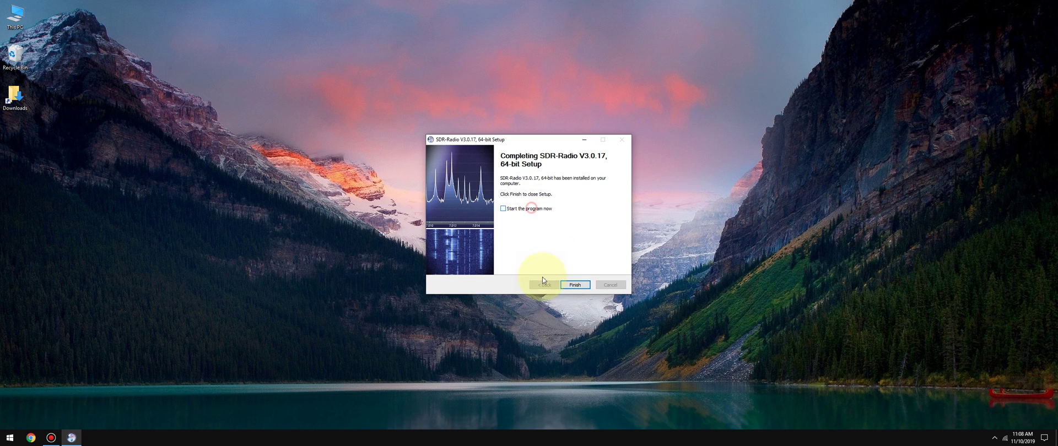
{"action": "left_click", "coordinate": [575, 285]}
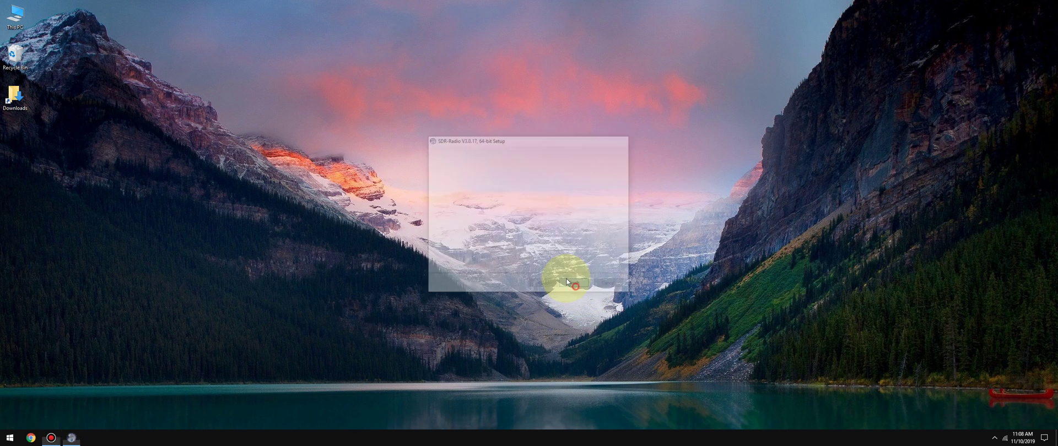
Launch Reset Console from the installed SDR-Radio.com (V3) Tools.
{"action": "left_click", "coordinate": [11, 436]}
{"action": "scroll", "coordinate": [65, 313], "scroll_direction": "down", "scroll_amount": 10}
{"action": "scroll", "coordinate": [65, 312], "scroll_direction": "up", "scroll_amount": 4}
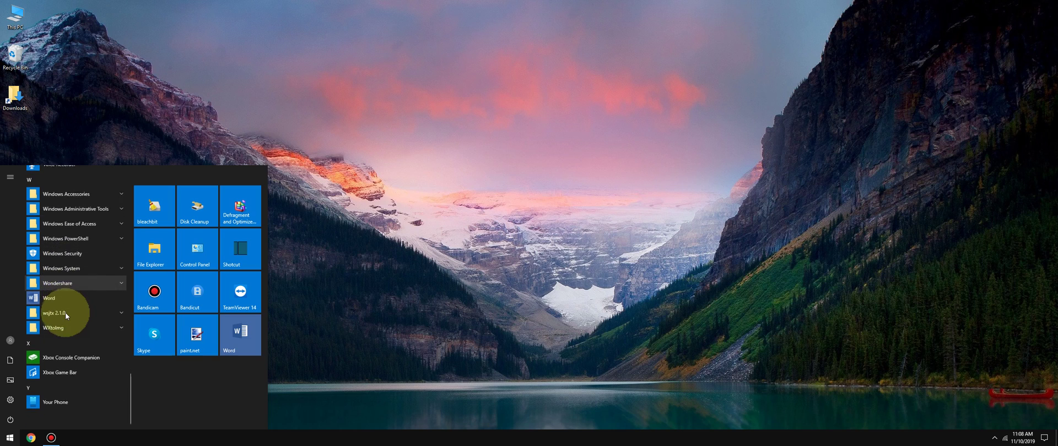
{"action": "scroll", "coordinate": [65, 313], "scroll_direction": "up", "scroll_amount": 4}
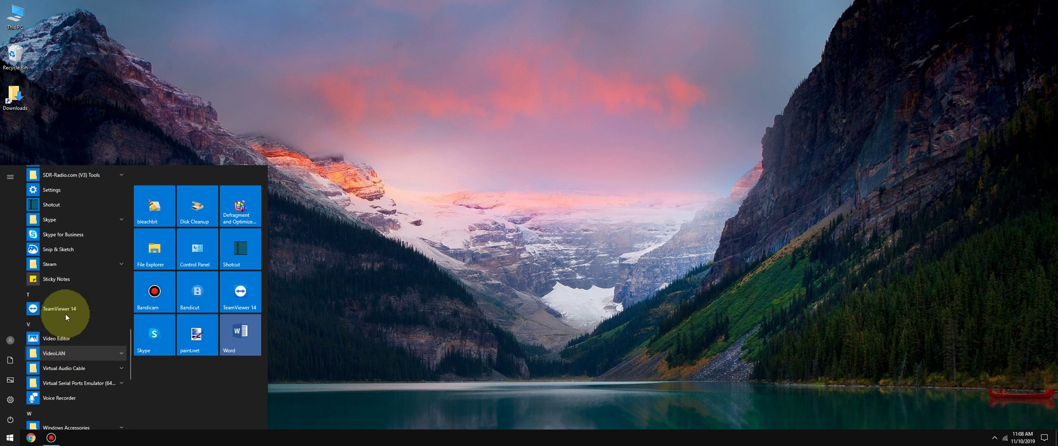
{"action": "left_click", "coordinate": [65, 341]}
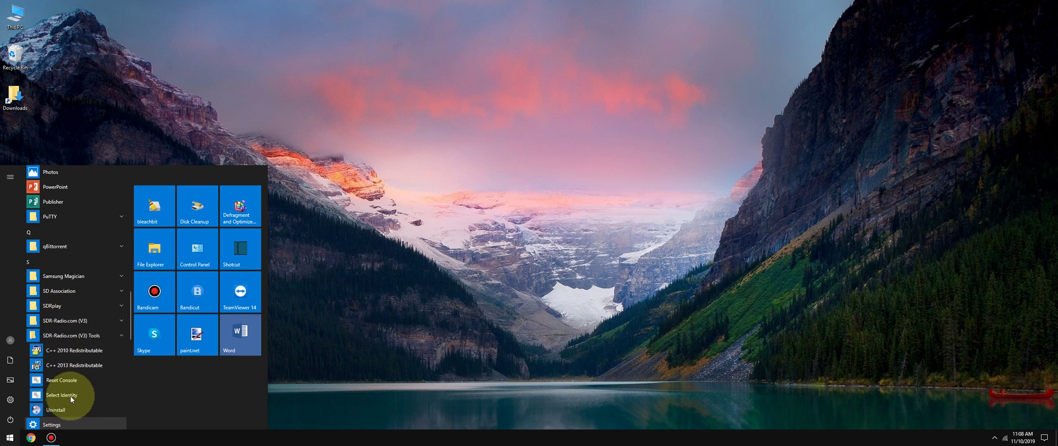
{"action": "left_click", "coordinate": [70, 381]}
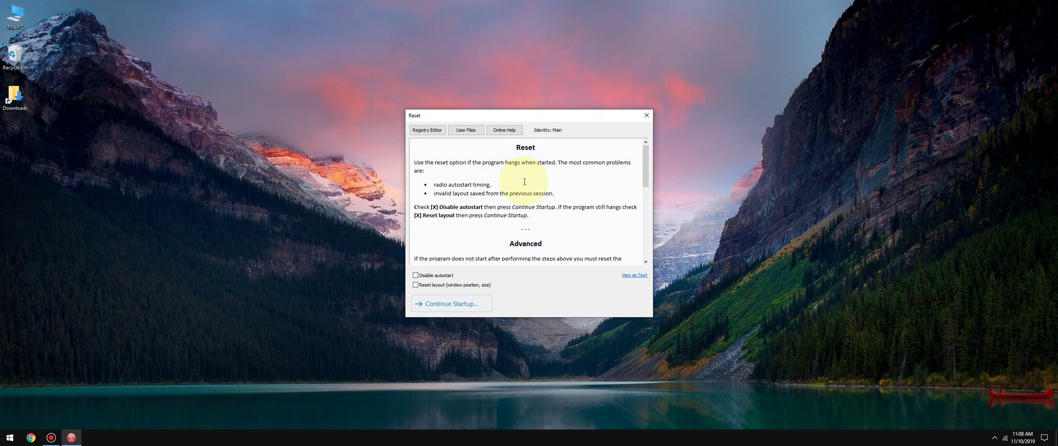
Open the Registry Editor from the Reset window, delete the SDR-RADIO.com (V3) key with all its subkeys, and close the editor.
{"action": "left_click", "coordinate": [438, 130]}
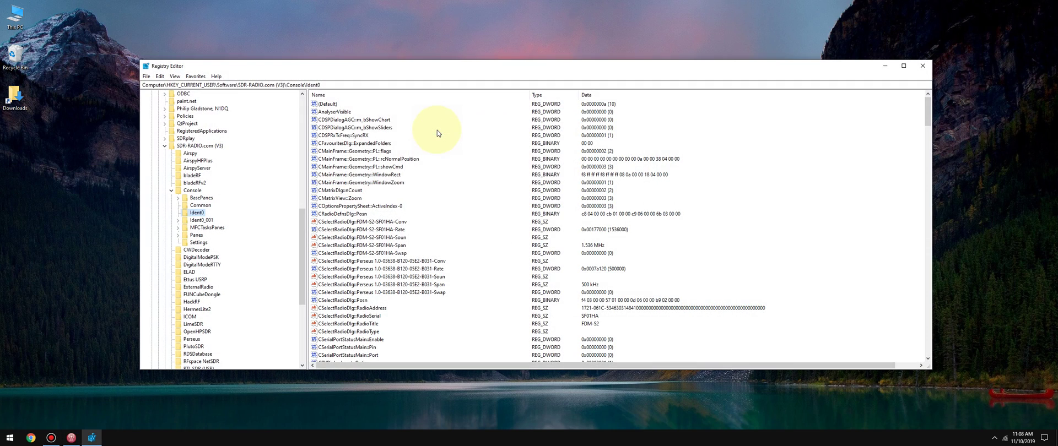
{"action": "left_click", "coordinate": [189, 146]}
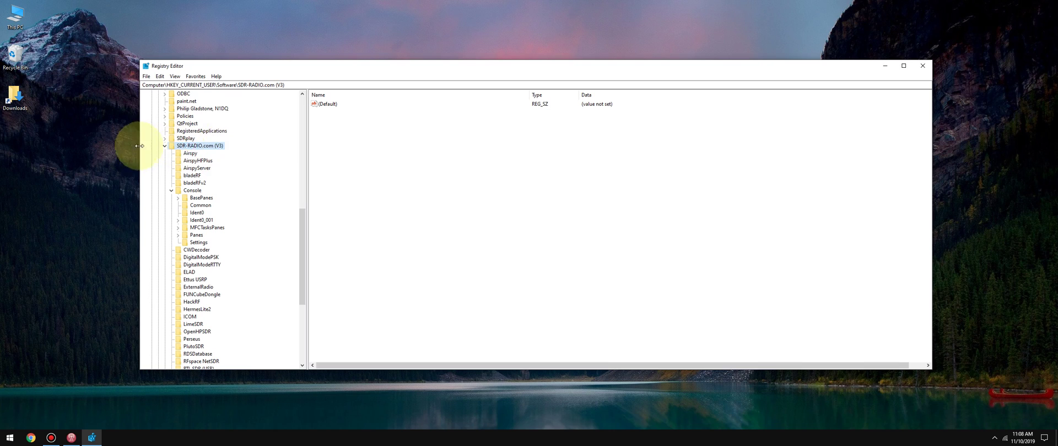
{"action": "right_click", "coordinate": [217, 150]}
{"action": "left_click", "coordinate": [260, 183]}
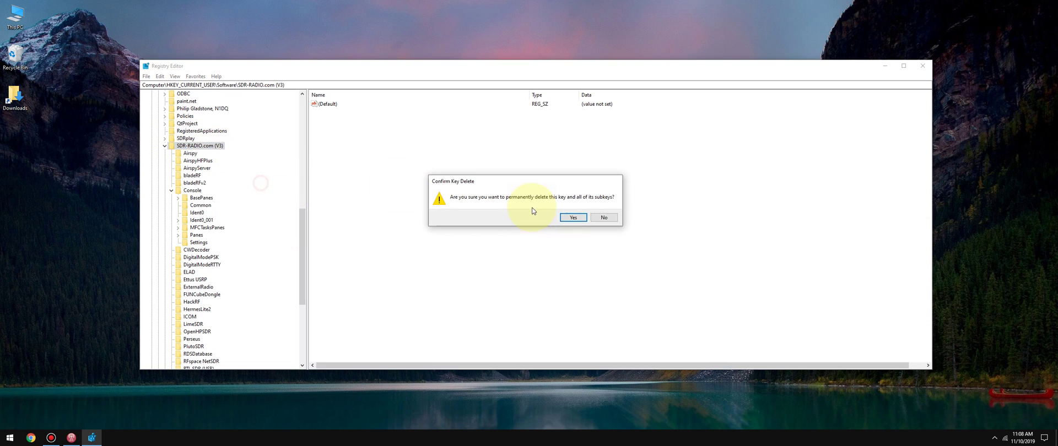
{"action": "left_click", "coordinate": [570, 218]}
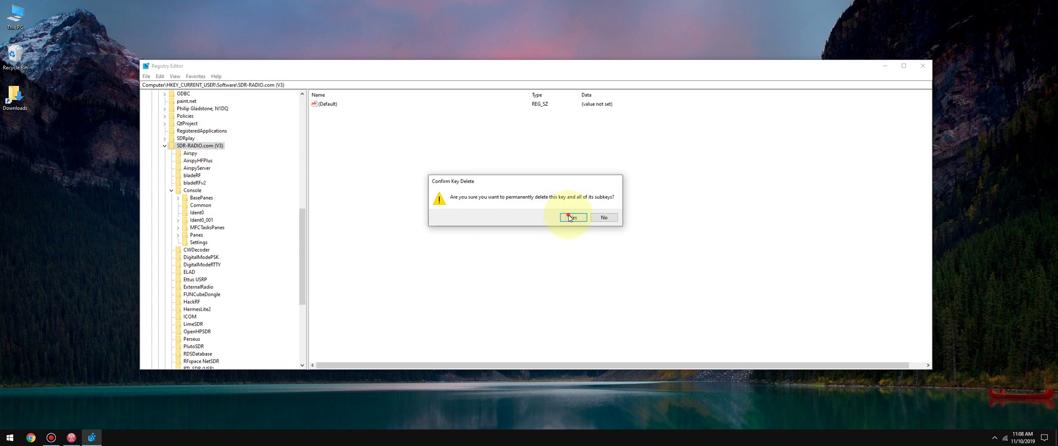
{"action": "left_click", "coordinate": [922, 65]}
Open the console's user files and delete all XML files in the Ident0 folder, closing the folder when done.
{"action": "left_click", "coordinate": [466, 130]}
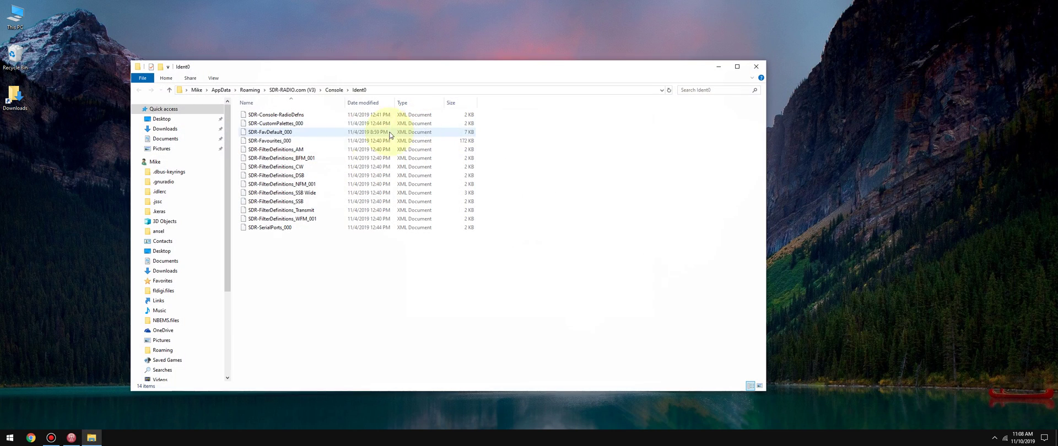
{"action": "left_click", "coordinate": [314, 253]}
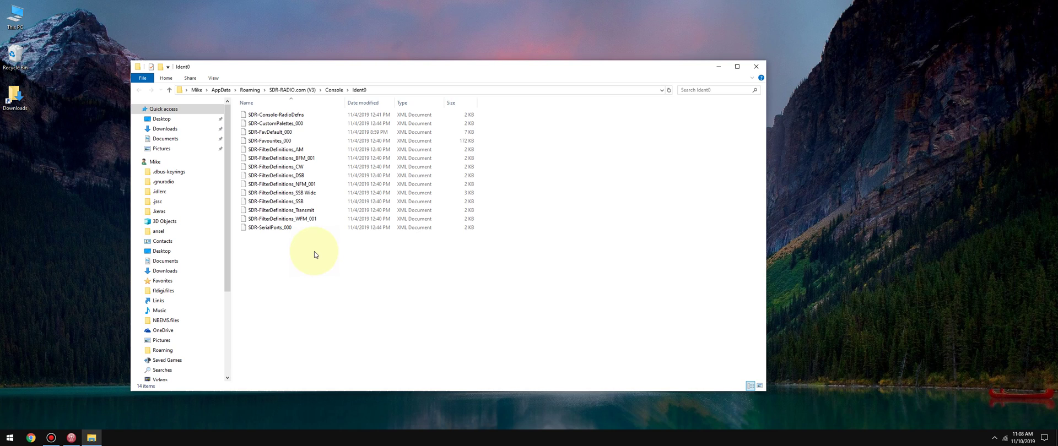
{"action": "left_click_drag", "start_coordinate": [315, 254], "coordinate": [270, 117]}
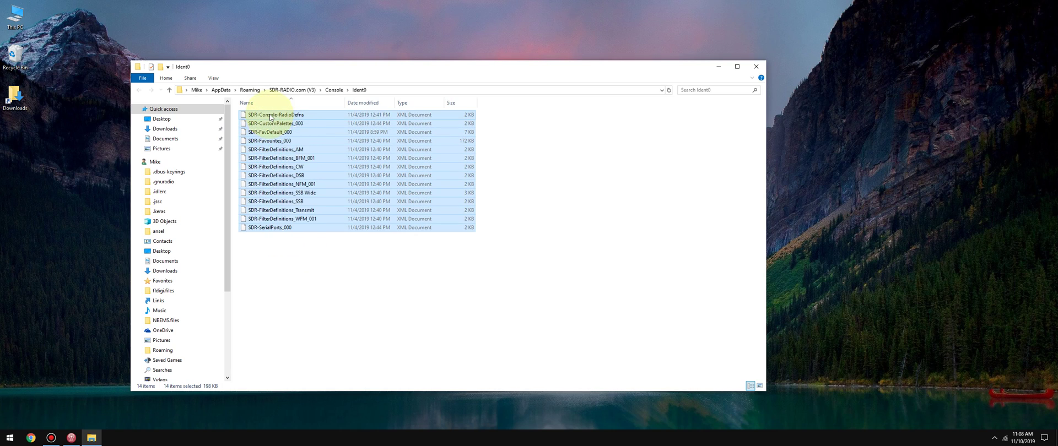
{"action": "key", "text": "Delete"}
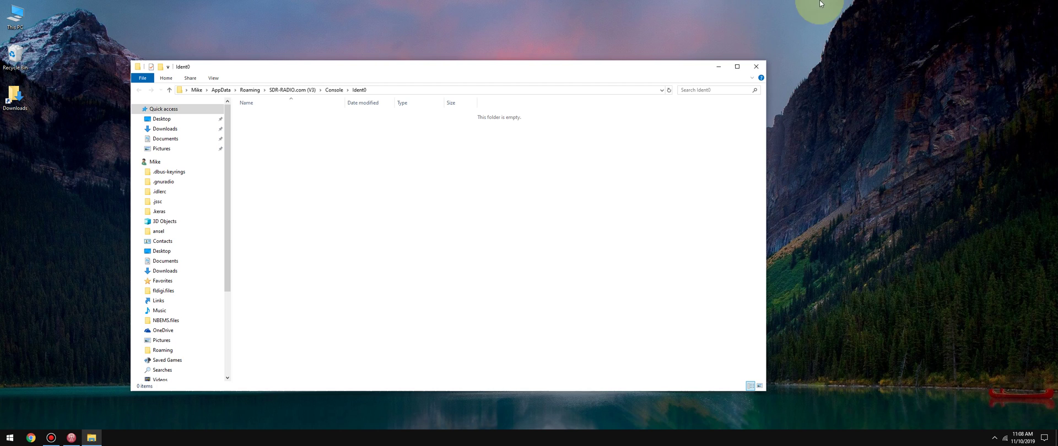
{"action": "left_click", "coordinate": [761, 68]}
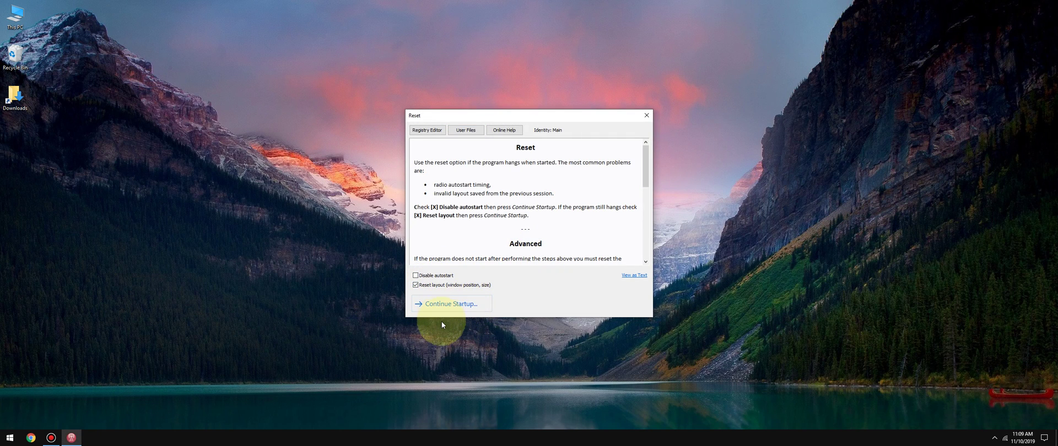
Continue startup with the layout reset, look at the radio definitions without saving, and close SDR Console.
{"action": "left_click", "coordinate": [440, 304]}
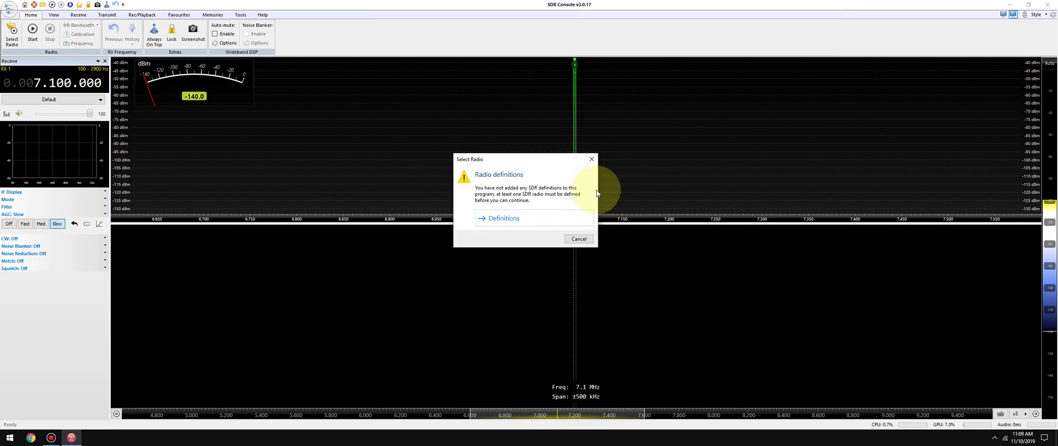
{"action": "left_click", "coordinate": [499, 218]}
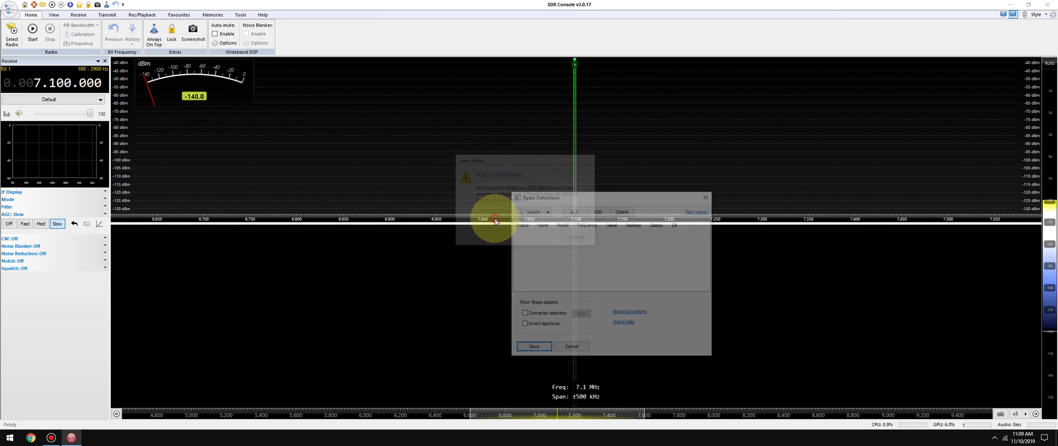
{"action": "left_click", "coordinate": [571, 348]}
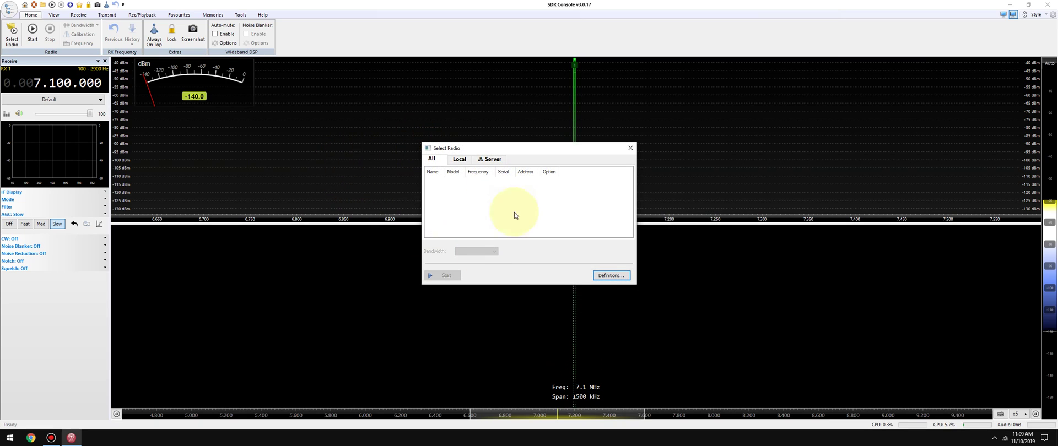
{"action": "left_click", "coordinate": [630, 148]}
{"action": "left_click", "coordinate": [1047, 5]}
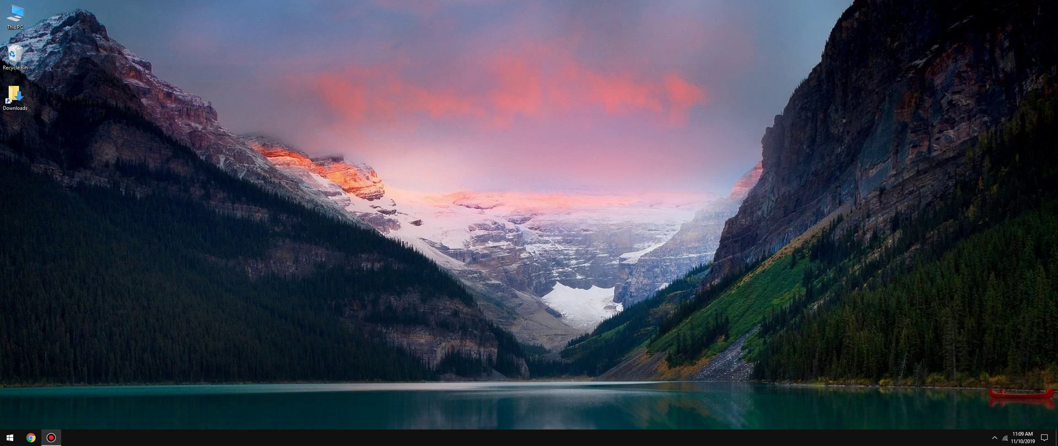
Search the computer for "sdr console" and launch the matching app.
{"action": "left_click", "coordinate": [11, 438]}
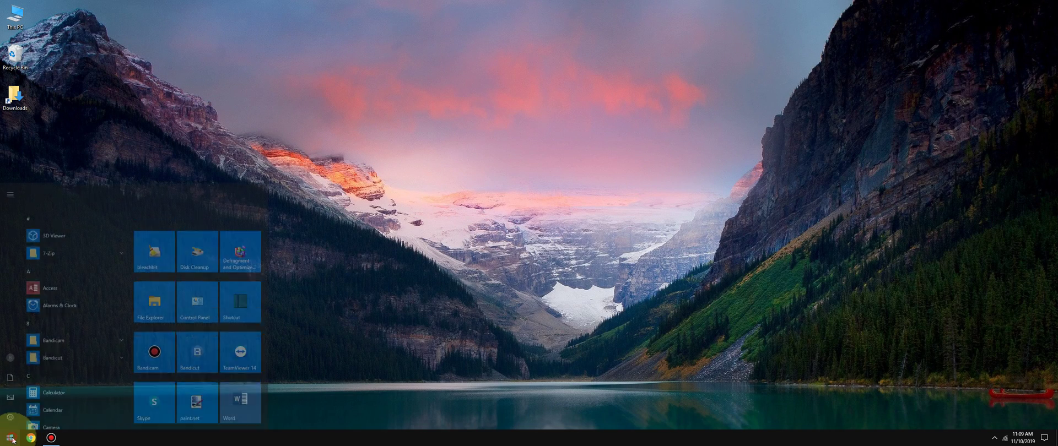
{"action": "type", "text": "sdr"}
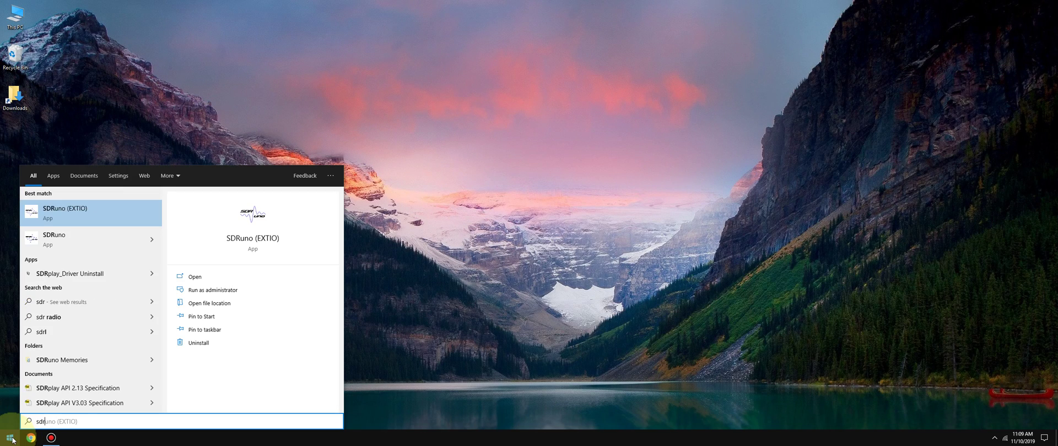
{"action": "type", "text": " console"}
{"action": "key", "text": "Return"}
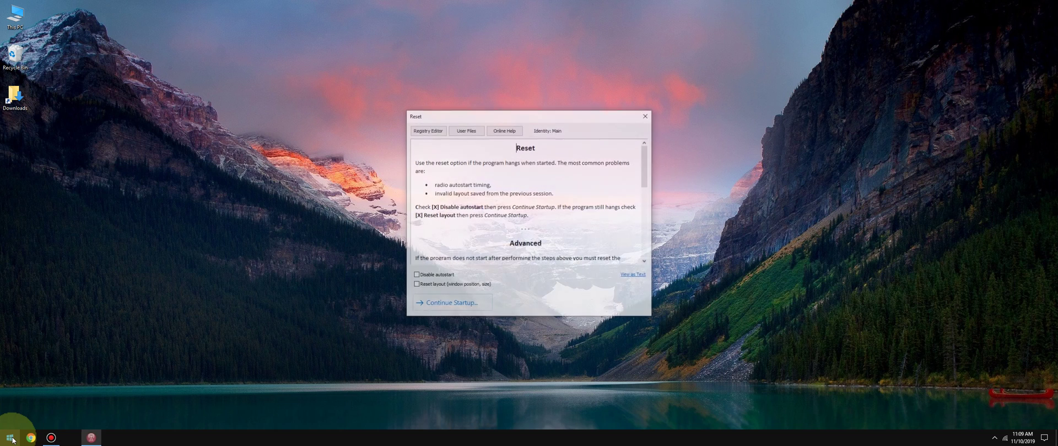
Close the Reset window, search the computer for "sdr con", and launch the regular Console app instead.
{"action": "left_click", "coordinate": [646, 115]}
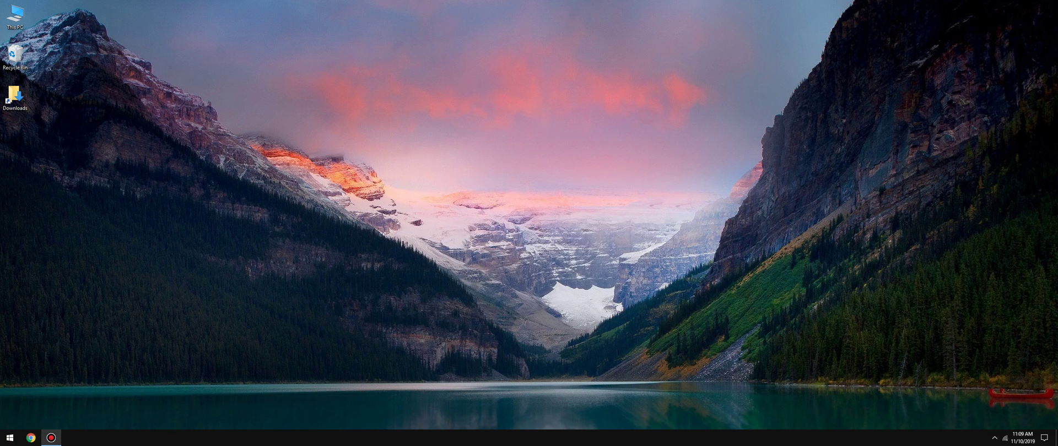
{"action": "left_click", "coordinate": [11, 438]}
{"action": "type", "text": "sdr cib"}
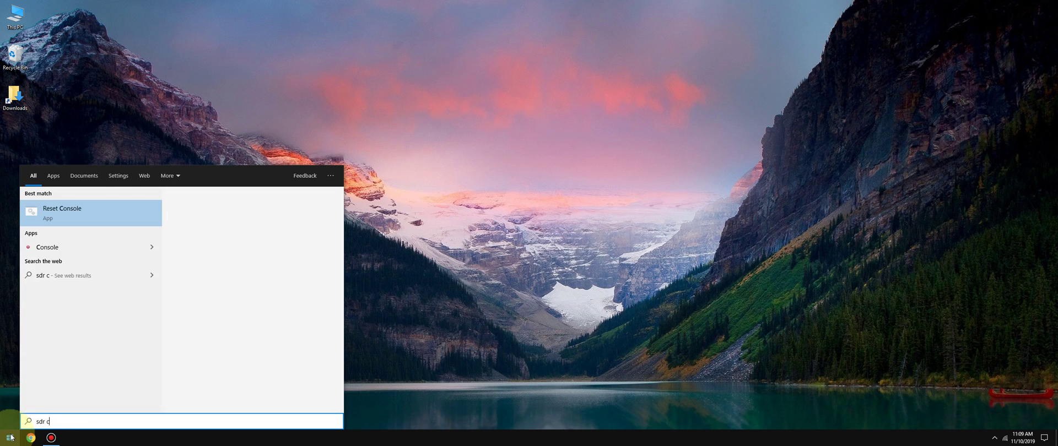
{"action": "key", "text": "BackSpace"}
{"action": "key", "text": "BackSpace"}
{"action": "type", "text": "on"}
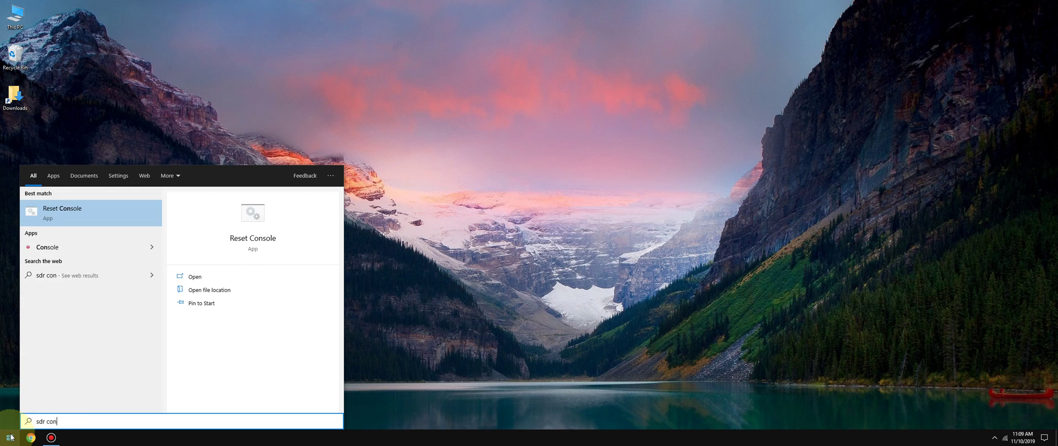
{"action": "left_click", "coordinate": [49, 247]}
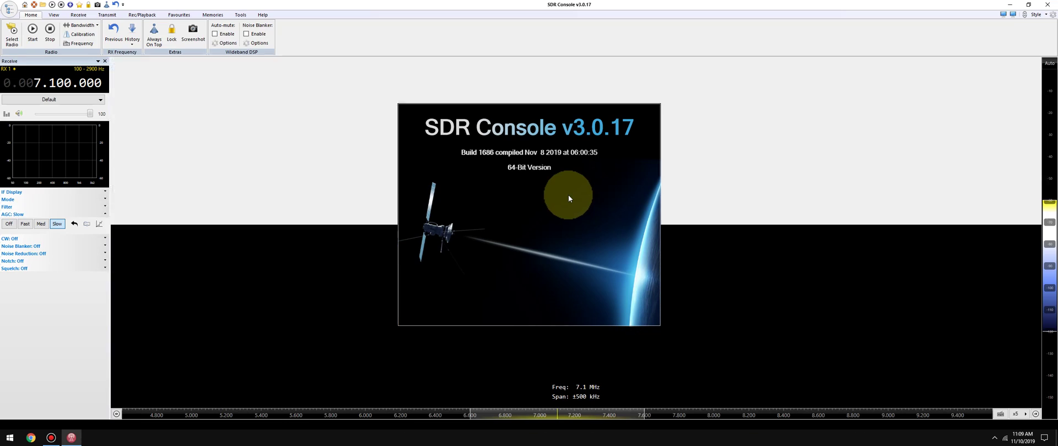
Search for SDRplay radios in the radio definitions and save the found SDRPlay RSP1A entry.
{"action": "left_click", "coordinate": [507, 220]}
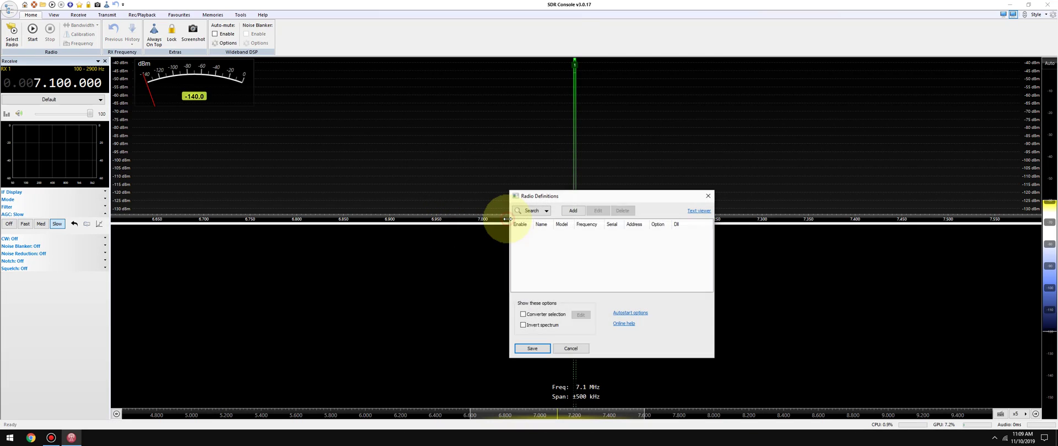
{"action": "left_click", "coordinate": [530, 213]}
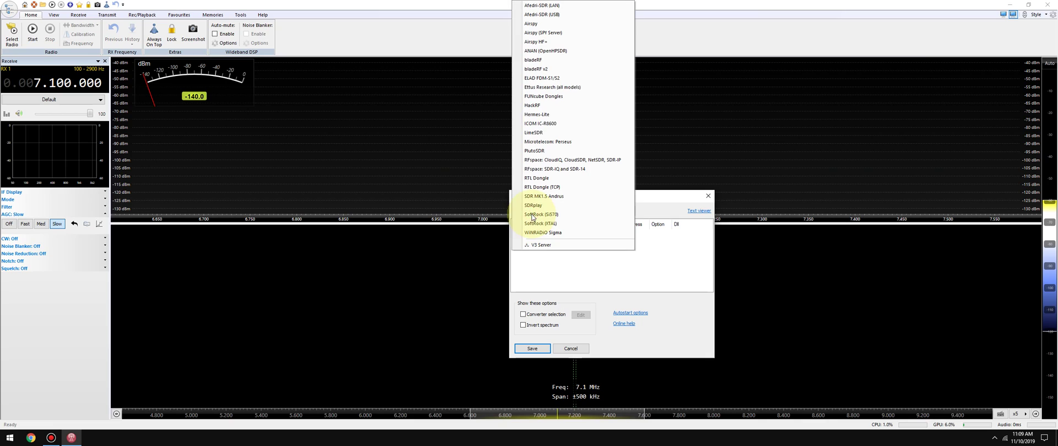
{"action": "left_click", "coordinate": [536, 206]}
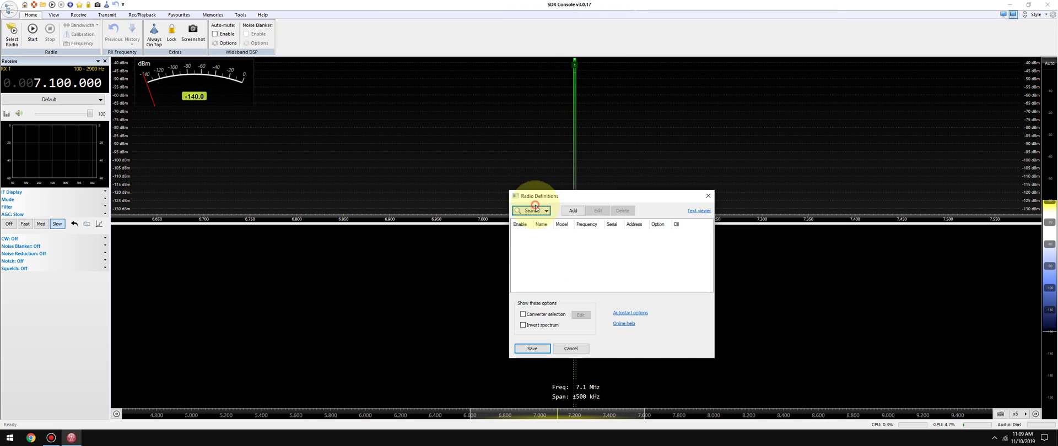
{"action": "left_click", "coordinate": [499, 216]}
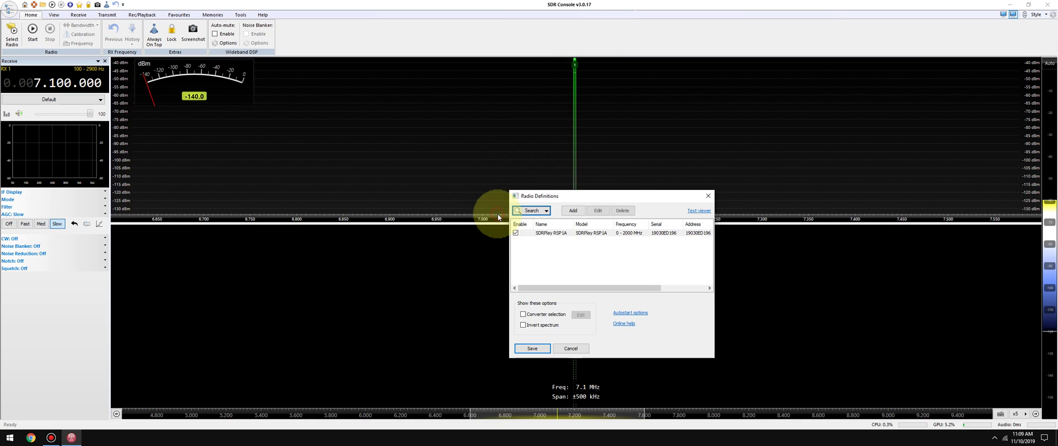
{"action": "left_click", "coordinate": [555, 236]}
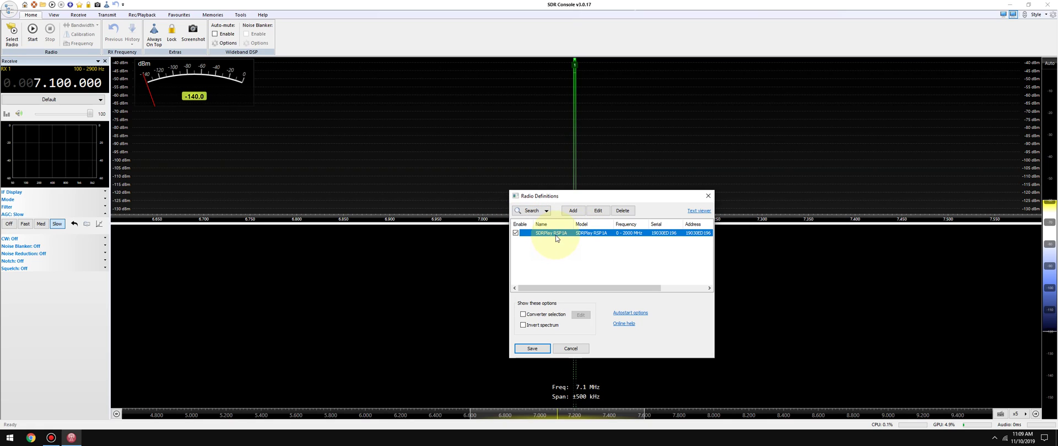
{"action": "left_click", "coordinate": [532, 348]}
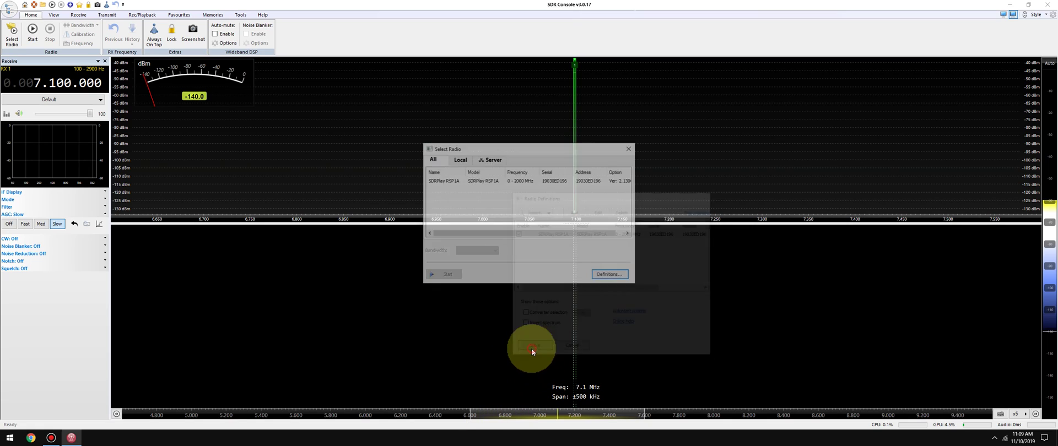
Start the SDRPlay RSP1A with a bandwidth of 2.048 MHz, and stop the radio again.
{"action": "left_click", "coordinate": [456, 182]}
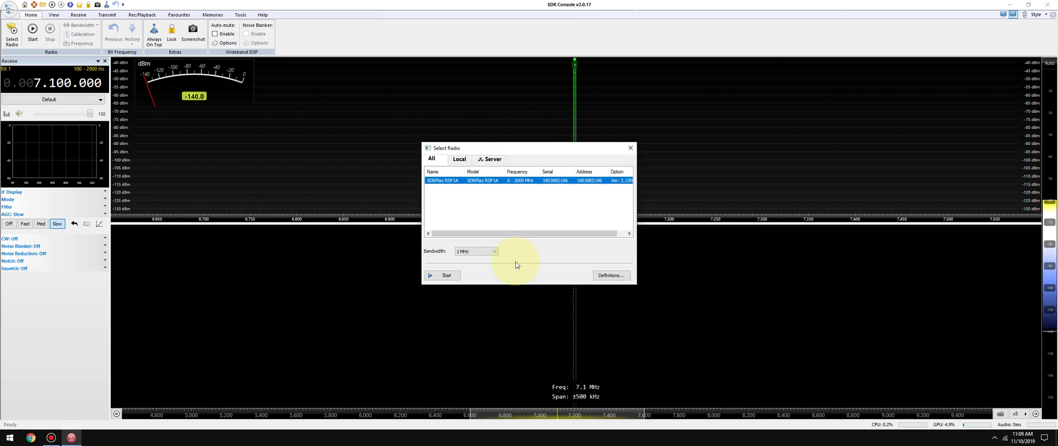
{"action": "left_click", "coordinate": [481, 253]}
{"action": "left_click", "coordinate": [473, 301]}
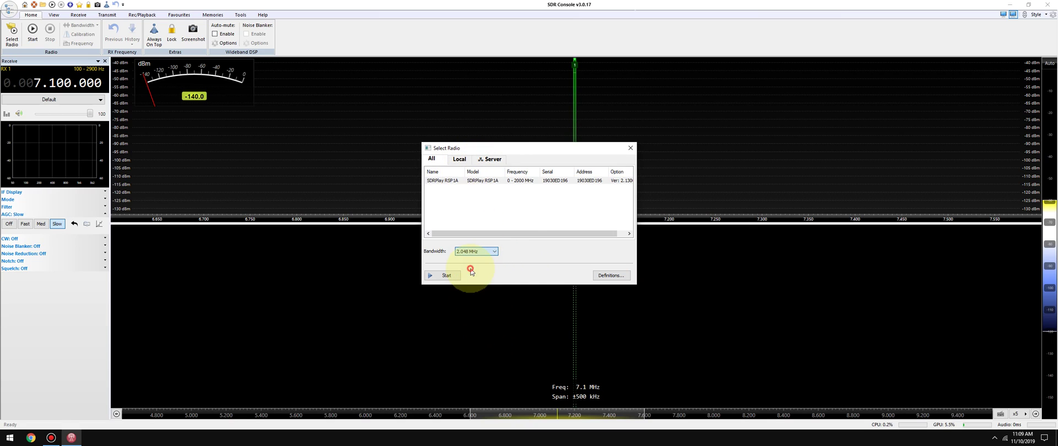
{"action": "left_click", "coordinate": [446, 277]}
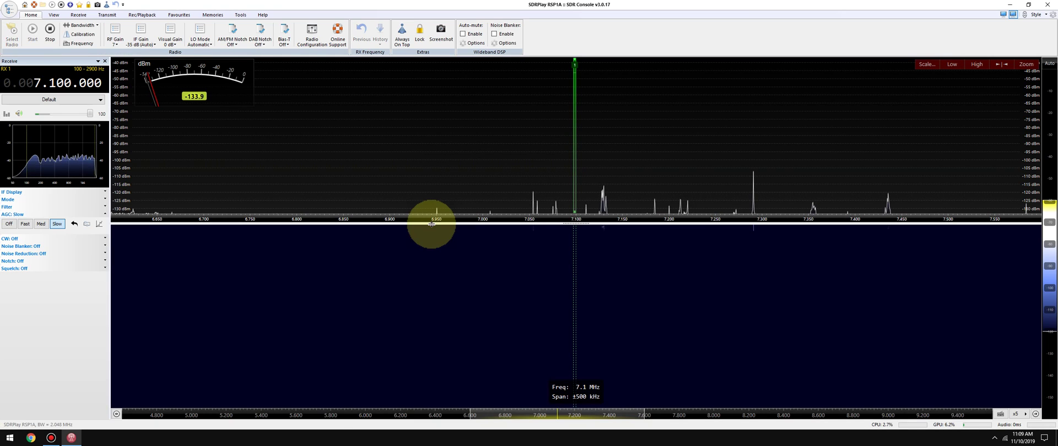
{"action": "left_click", "coordinate": [59, 31]}
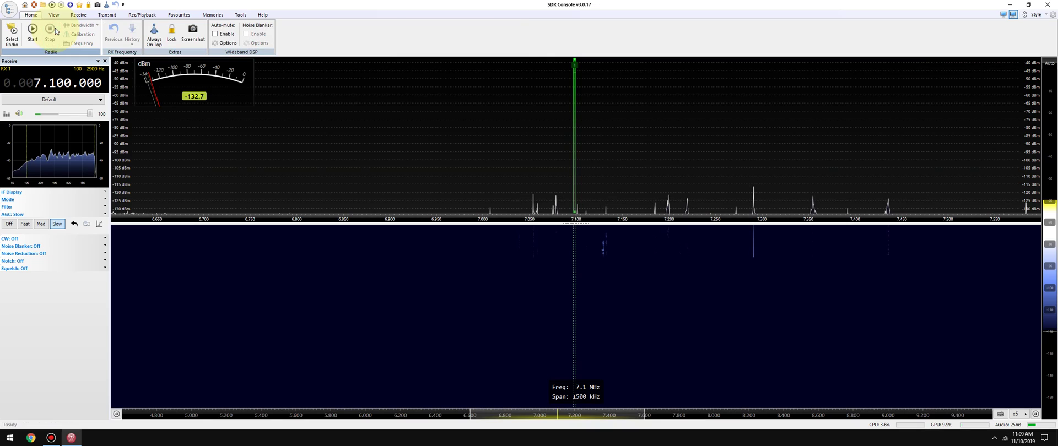
Expand the receiver's IF display and set the audio output to Line (Steinberg UR22mkII).
{"action": "left_click", "coordinate": [10, 194]}
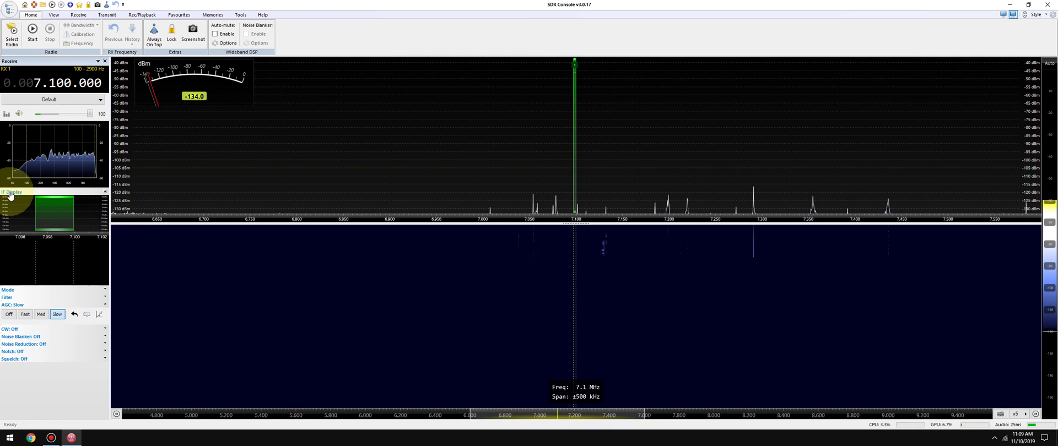
{"action": "left_click", "coordinate": [44, 100]}
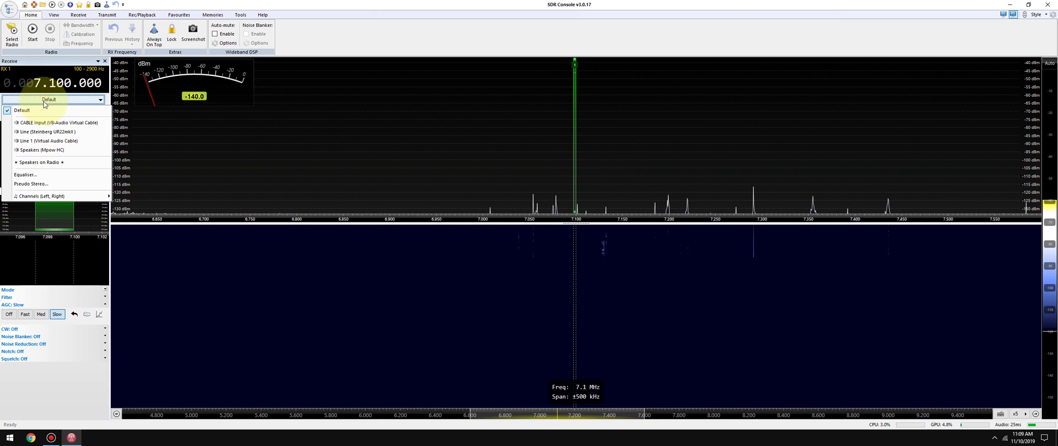
{"action": "left_click", "coordinate": [59, 135]}
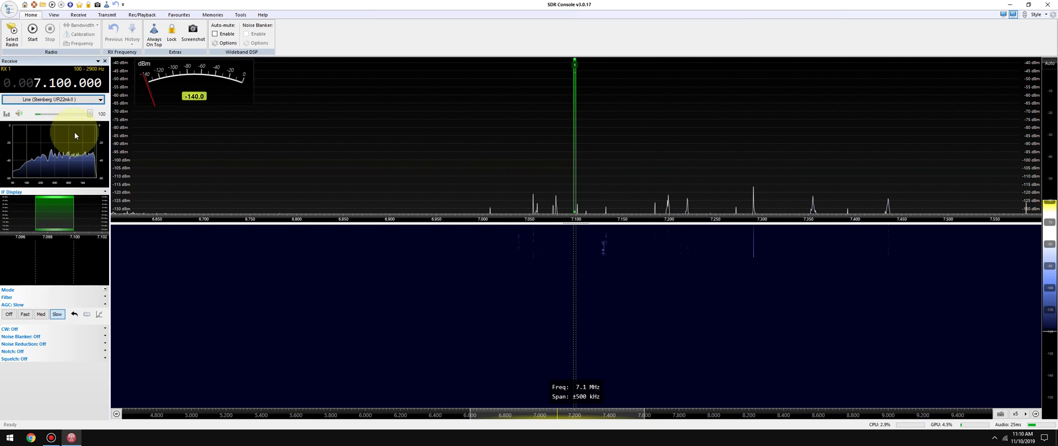
Enable auto centering and zoom the spectrum around a tuned frequency of 6.921.400 MHz to a span of about ±854 kHz.
{"action": "left_click", "coordinate": [53, 16]}
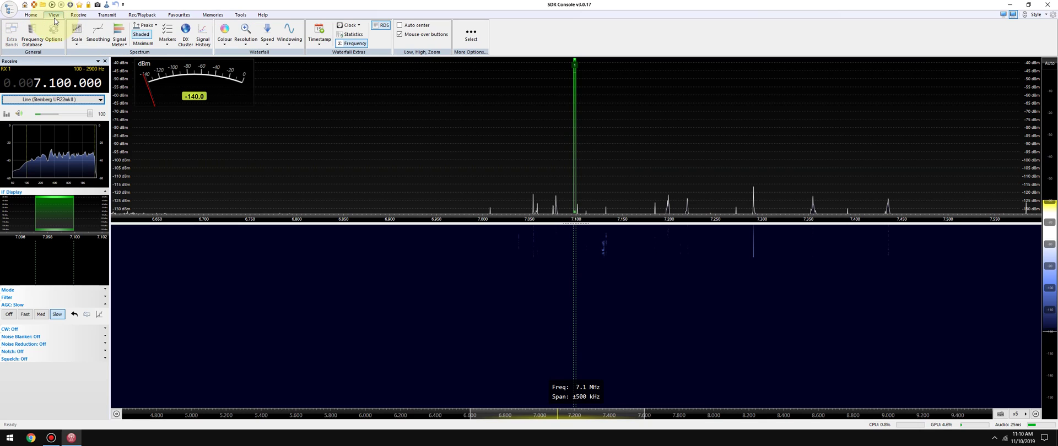
{"action": "left_click", "coordinate": [409, 25]}
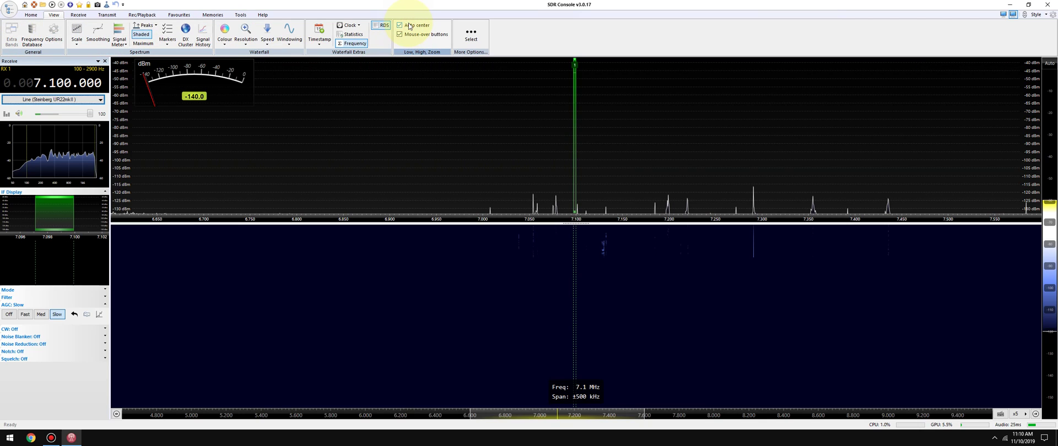
{"action": "mouse_move", "coordinate": [1030, 94]}
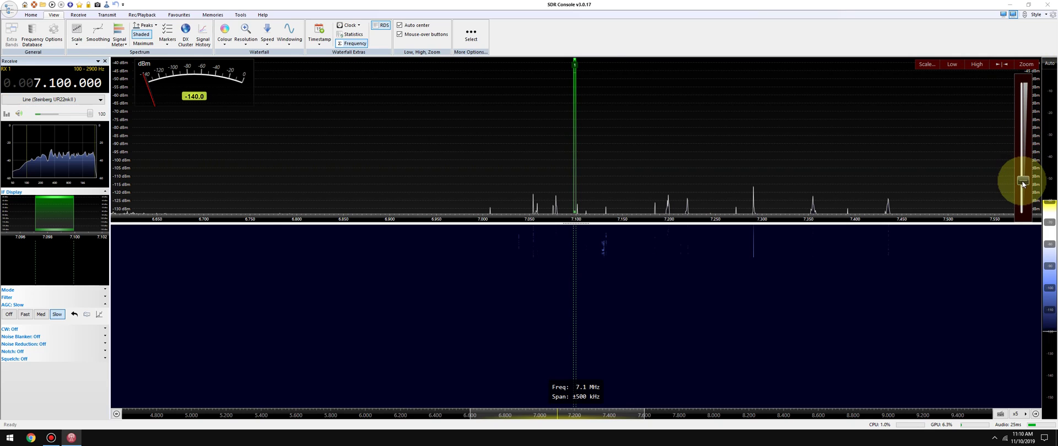
{"action": "mouse_move", "coordinate": [1022, 183]}
{"action": "left_mouse_down"}
{"action": "mouse_move", "coordinate": [1023, 106]}
{"action": "mouse_move", "coordinate": [1022, 170]}
{"action": "left_mouse_up"}
{"action": "left_click", "coordinate": [378, 155]}
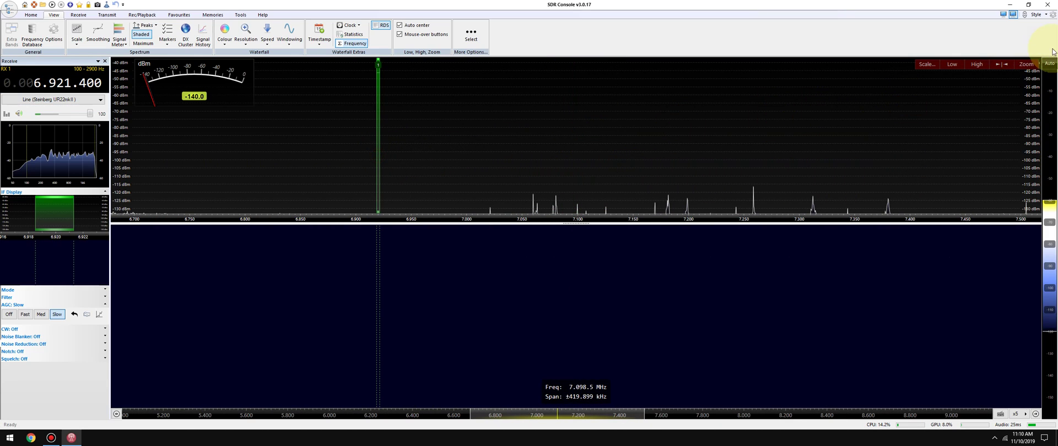
{"action": "mouse_move", "coordinate": [1026, 160]}
{"action": "left_click_drag", "start_coordinate": [1025, 168], "coordinate": [1023, 193]}
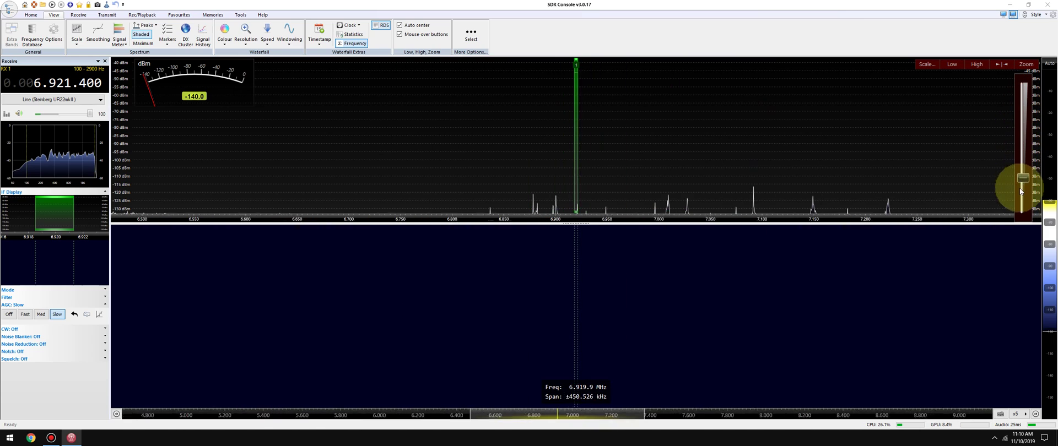
Turn off RDS and show the statistics and a UTC / GMT clock on the waterfall.
{"action": "left_click", "coordinate": [383, 30]}
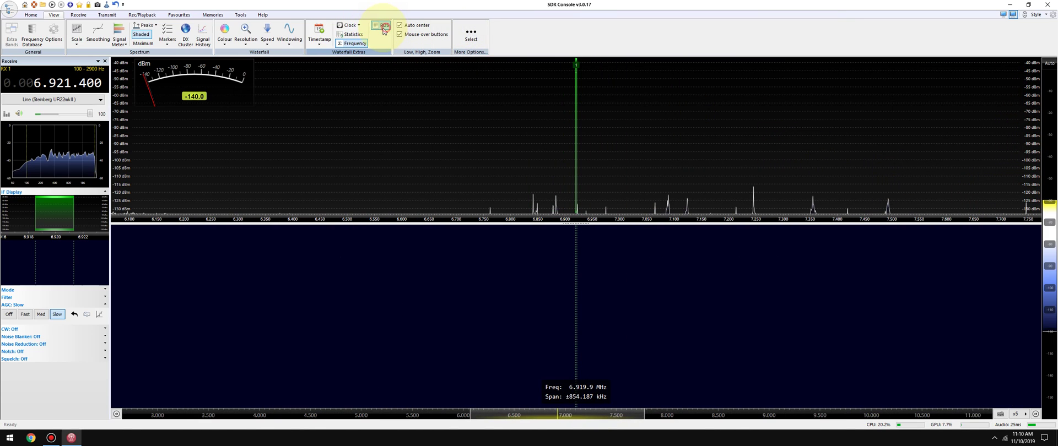
{"action": "left_click", "coordinate": [353, 35]}
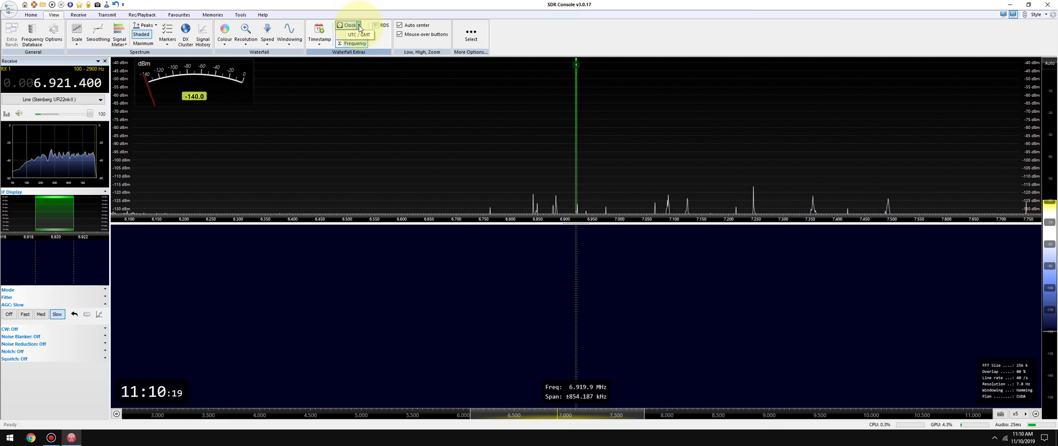
{"action": "left_click", "coordinate": [359, 29]}
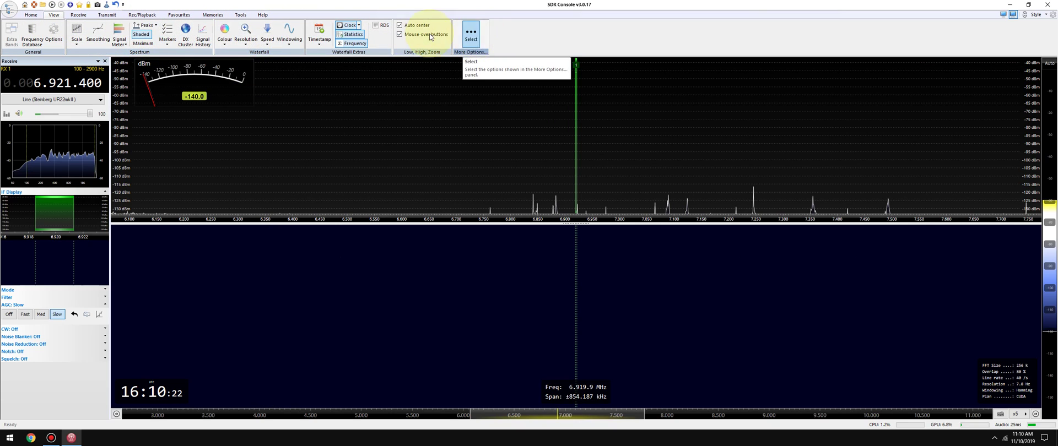
Look through the commands for receiving, transmitting, recording and playback, favourites, memories and tools, ending at the home commands.
{"action": "left_click", "coordinate": [79, 15]}
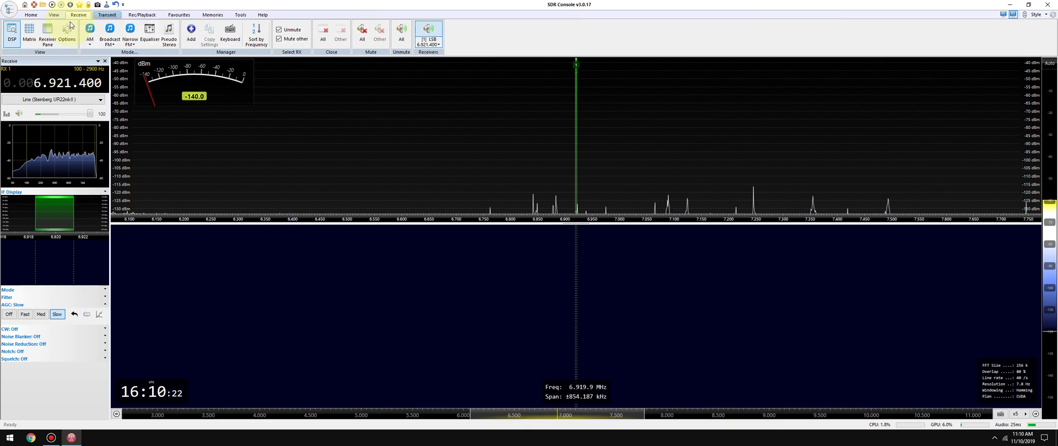
{"action": "left_click", "coordinate": [106, 15]}
{"action": "left_click", "coordinate": [142, 15]}
{"action": "left_click", "coordinate": [177, 16]}
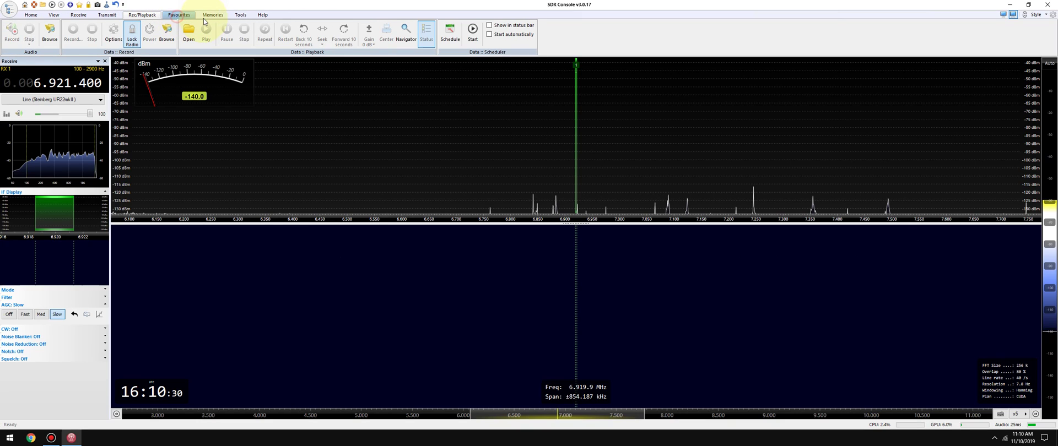
{"action": "left_click", "coordinate": [208, 14]}
{"action": "left_click", "coordinate": [241, 15]}
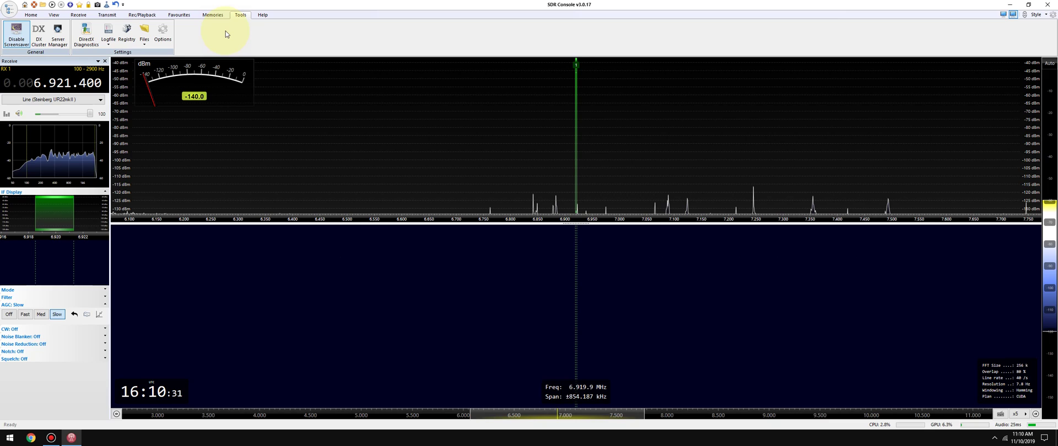
{"action": "left_click", "coordinate": [31, 15]}
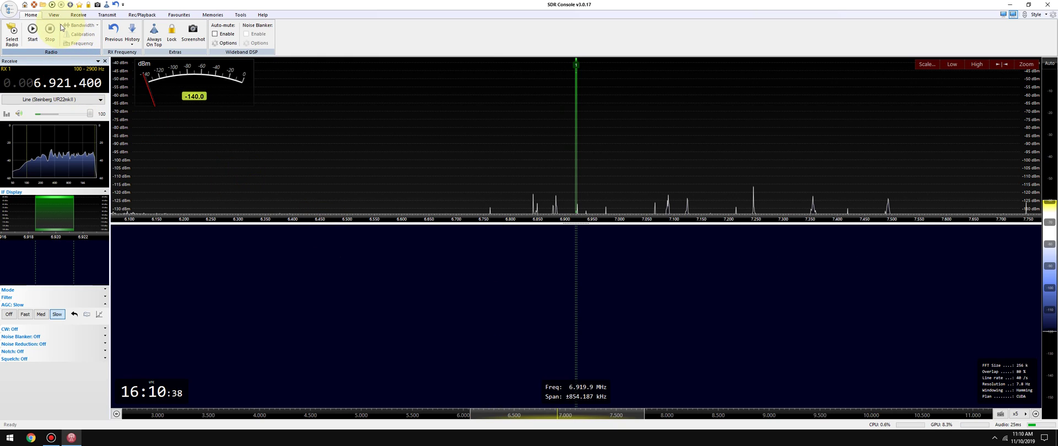
Open the program options and review the USB relay, startup and auto-mute settings.
{"action": "left_click", "coordinate": [240, 14]}
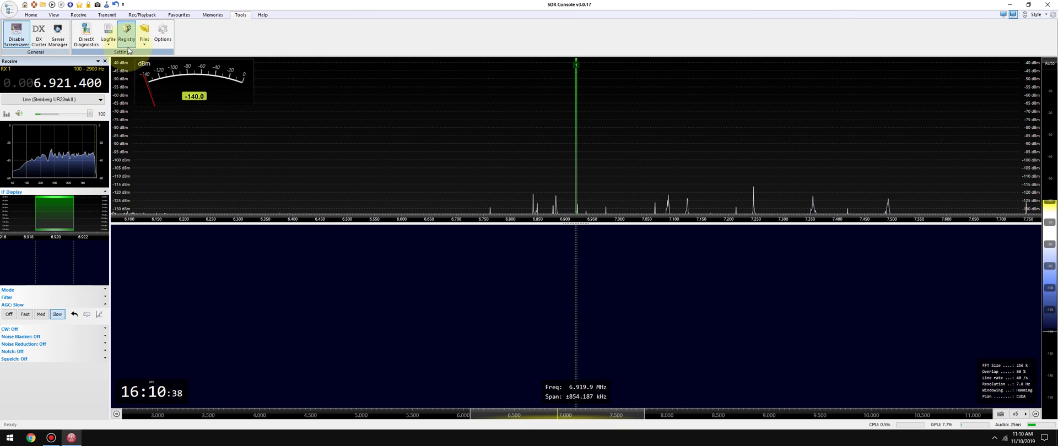
{"action": "left_click", "coordinate": [158, 40]}
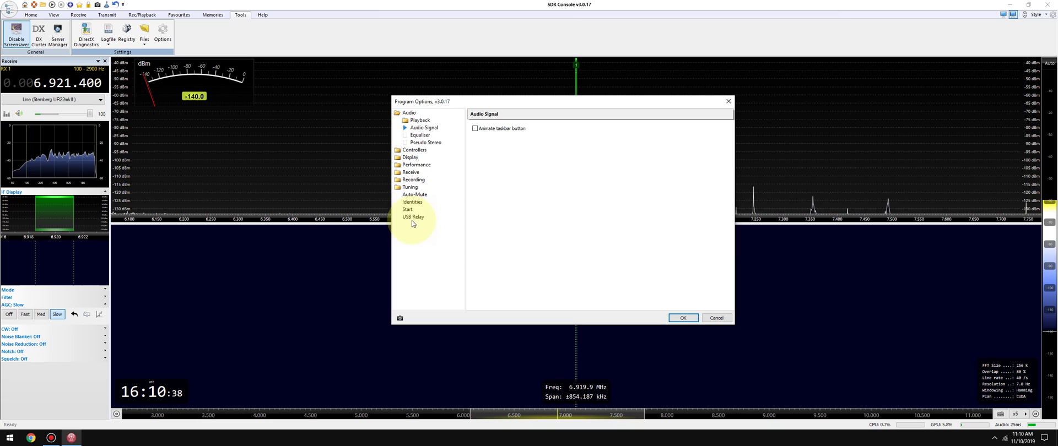
{"action": "left_click", "coordinate": [412, 217]}
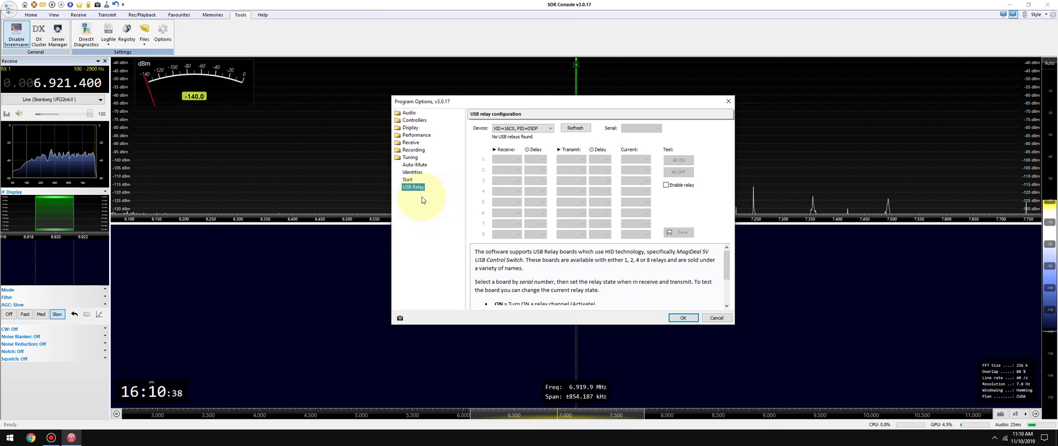
{"action": "left_click", "coordinate": [407, 180]}
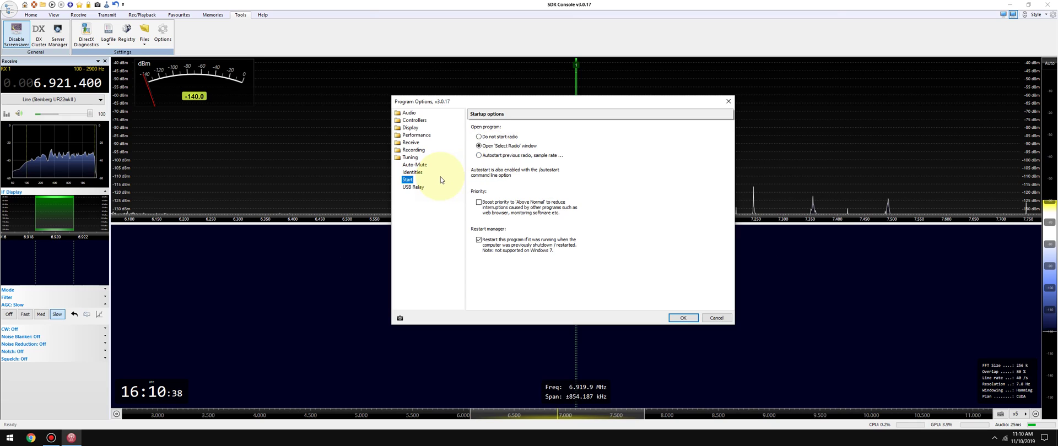
{"action": "left_click", "coordinate": [407, 173]}
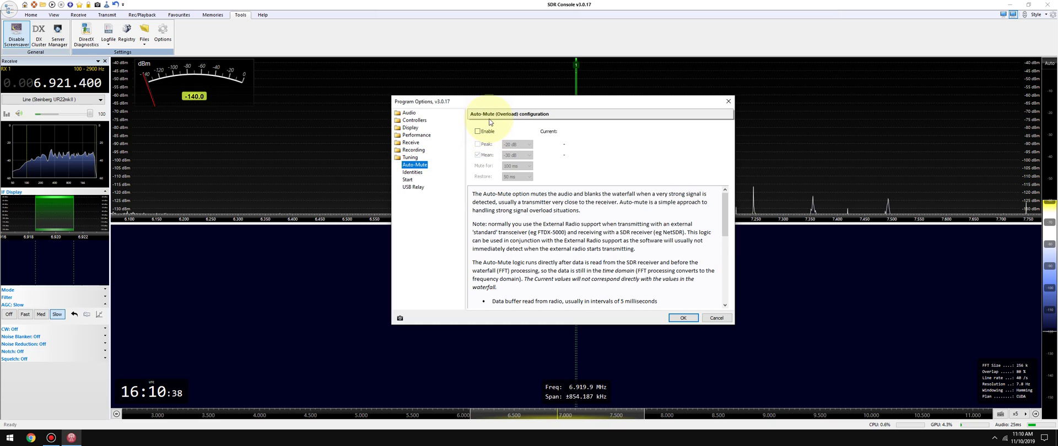
Set the tuning step sizes for SSB, SSB Wide and DSB to 250 Hz each.
{"action": "left_click", "coordinate": [410, 157]}
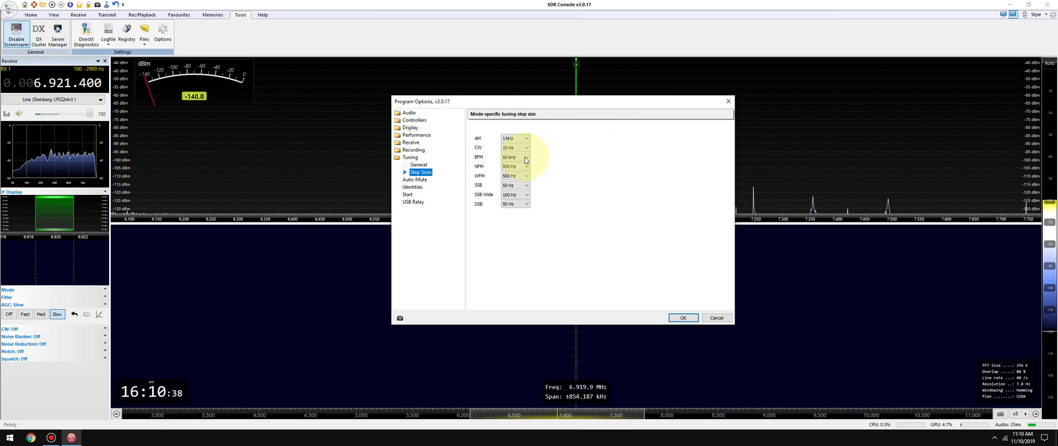
{"action": "left_click", "coordinate": [516, 185]}
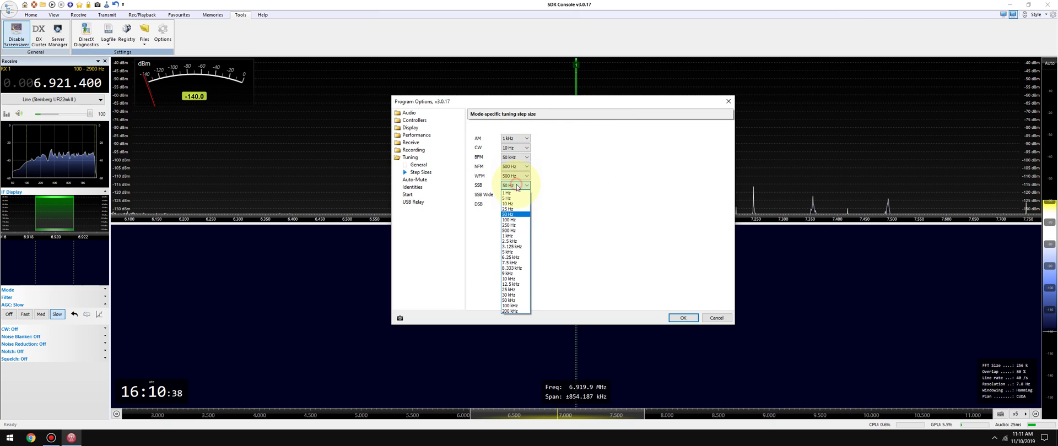
{"action": "left_click", "coordinate": [509, 225]}
{"action": "left_click", "coordinate": [516, 195]}
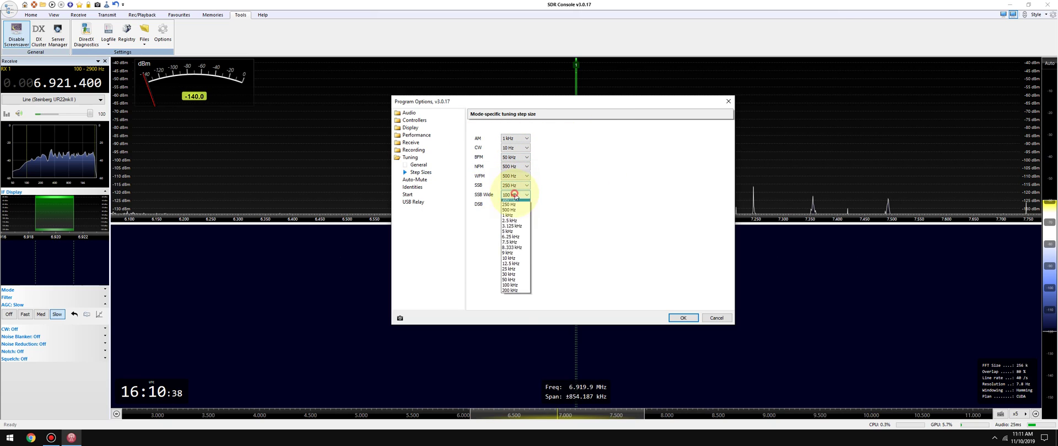
{"action": "left_click", "coordinate": [511, 235]}
{"action": "left_click", "coordinate": [515, 203]}
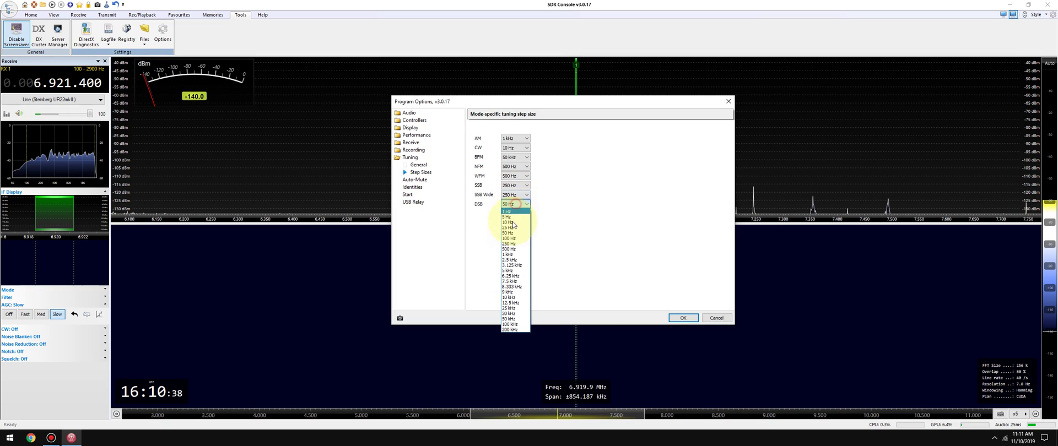
{"action": "left_click", "coordinate": [509, 244]}
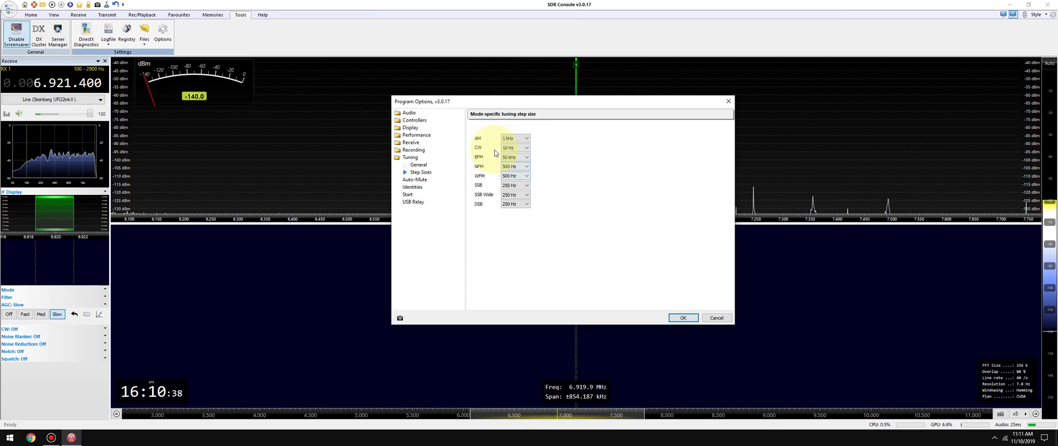
Review the general tuning, data recording, receiver selection, GPU monitor and CPU and memory options.
{"action": "left_click", "coordinate": [418, 165]}
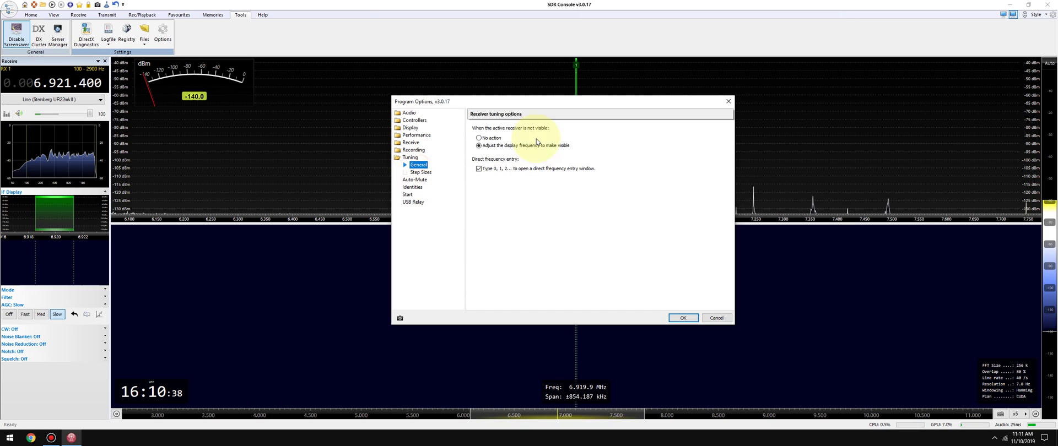
{"action": "left_click", "coordinate": [413, 150]}
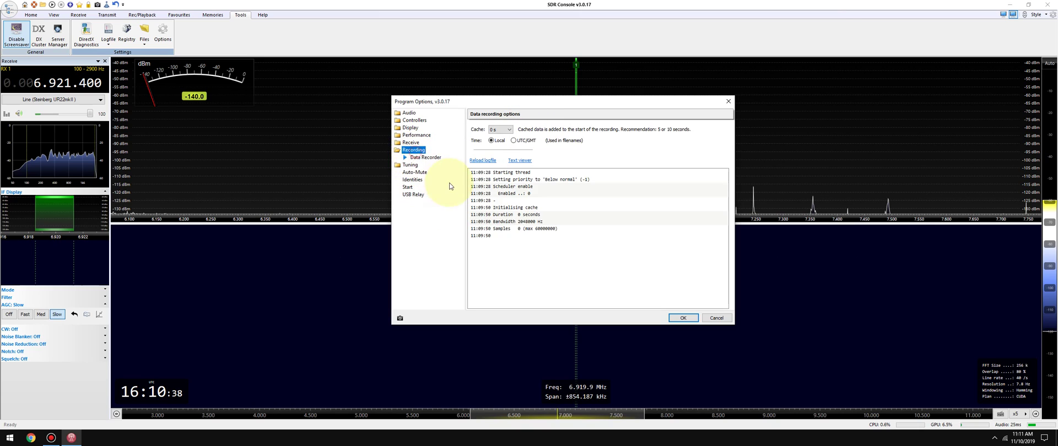
{"action": "left_click", "coordinate": [411, 142]}
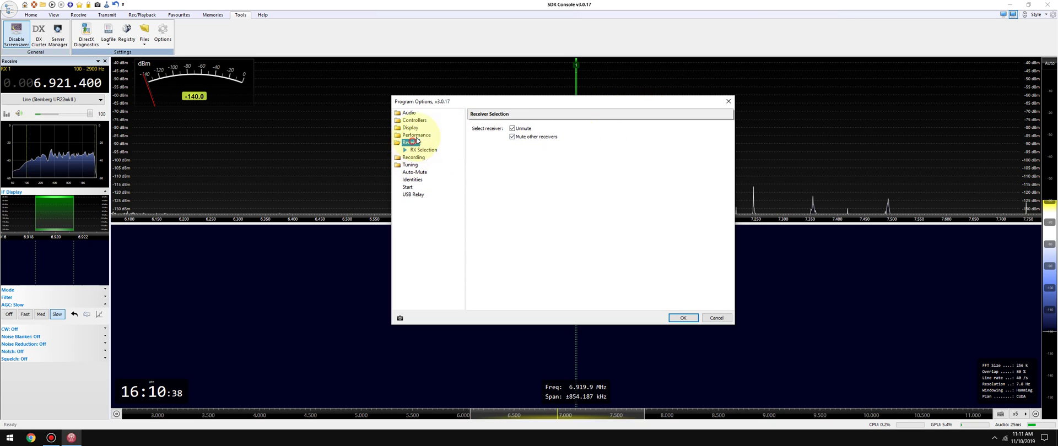
{"action": "left_click", "coordinate": [415, 135]}
{"action": "left_click", "coordinate": [424, 150]}
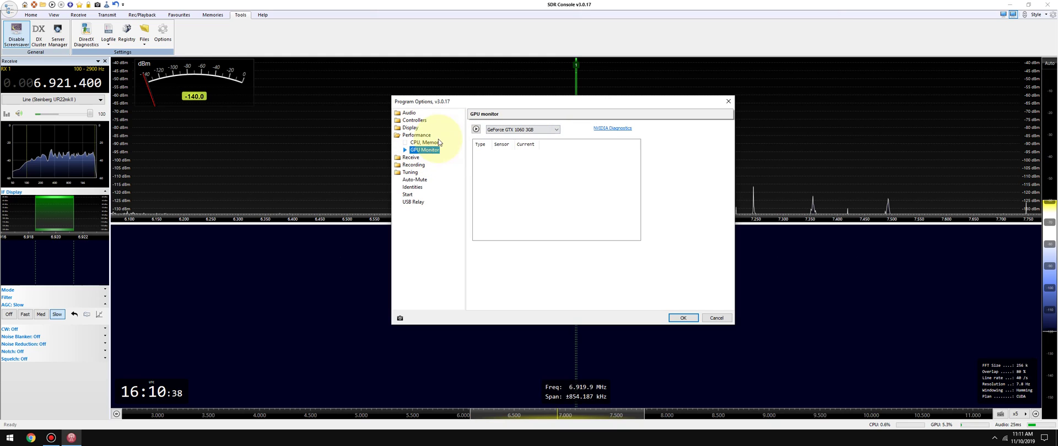
{"action": "left_click", "coordinate": [437, 143]}
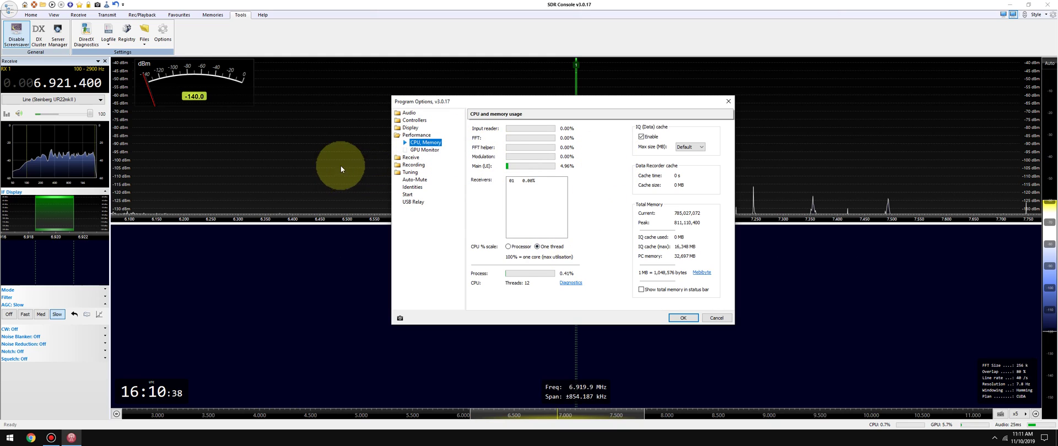
Show frequency and RX details on the spectrum display and set its smoothing to None.
{"action": "left_click", "coordinate": [409, 128]}
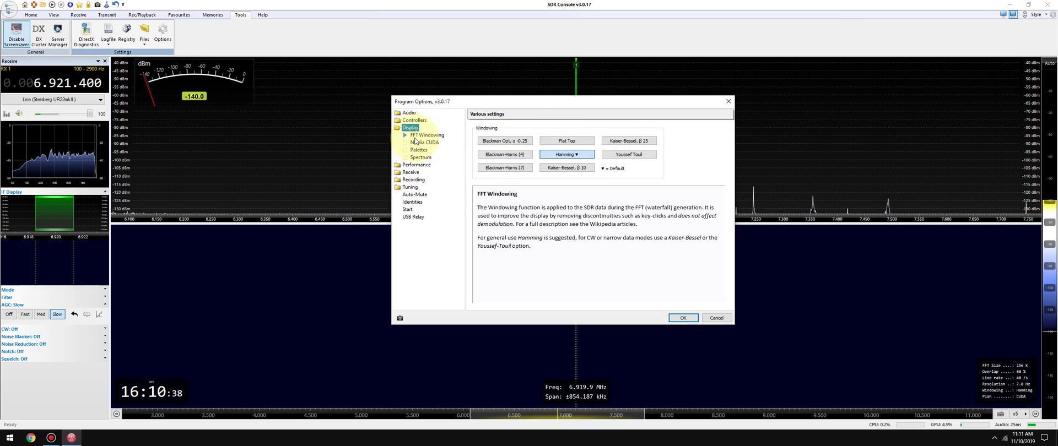
{"action": "left_click", "coordinate": [417, 158]}
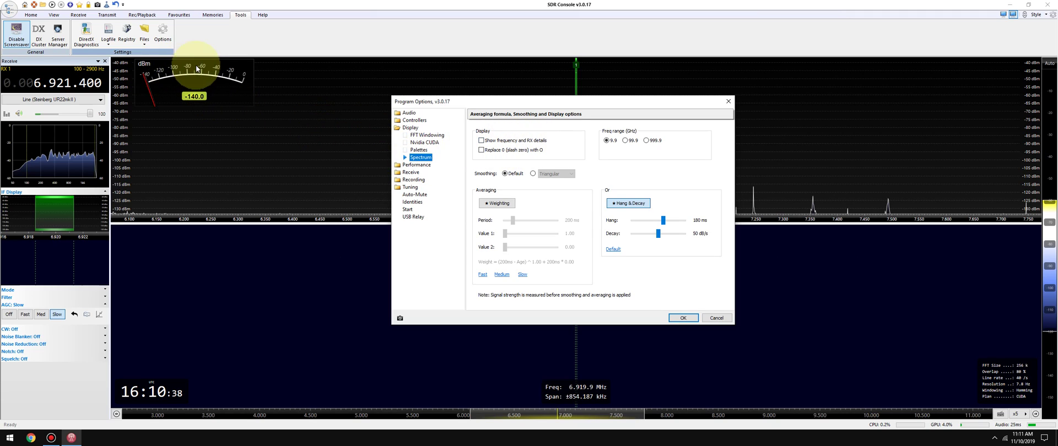
{"action": "left_click", "coordinate": [496, 142]}
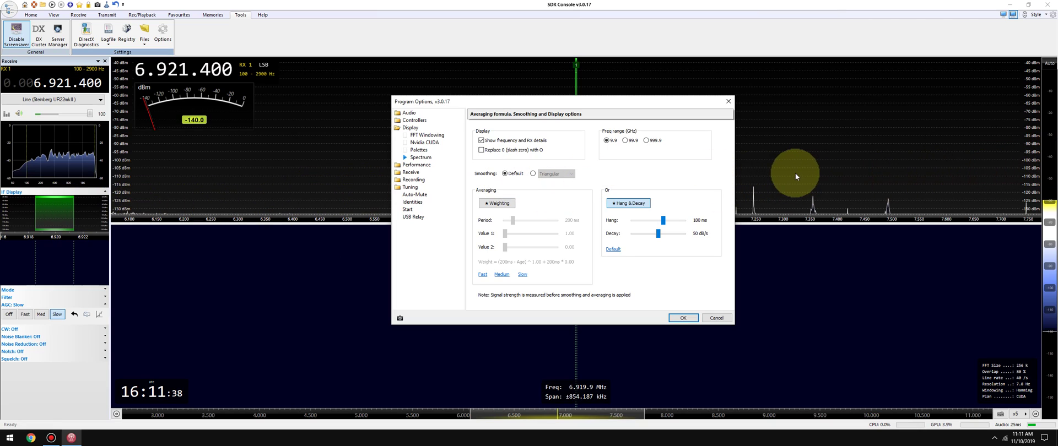
{"action": "left_click", "coordinate": [532, 174]}
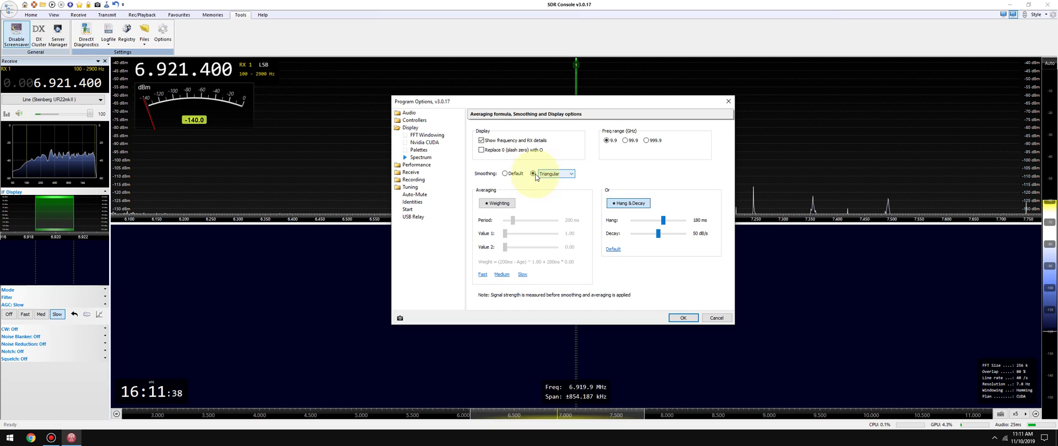
{"action": "left_click", "coordinate": [551, 174]}
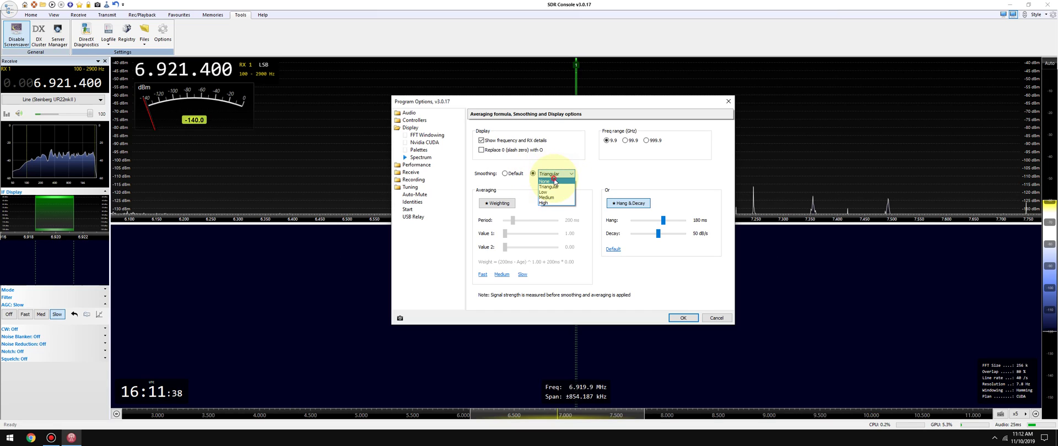
{"action": "left_click", "coordinate": [554, 179]}
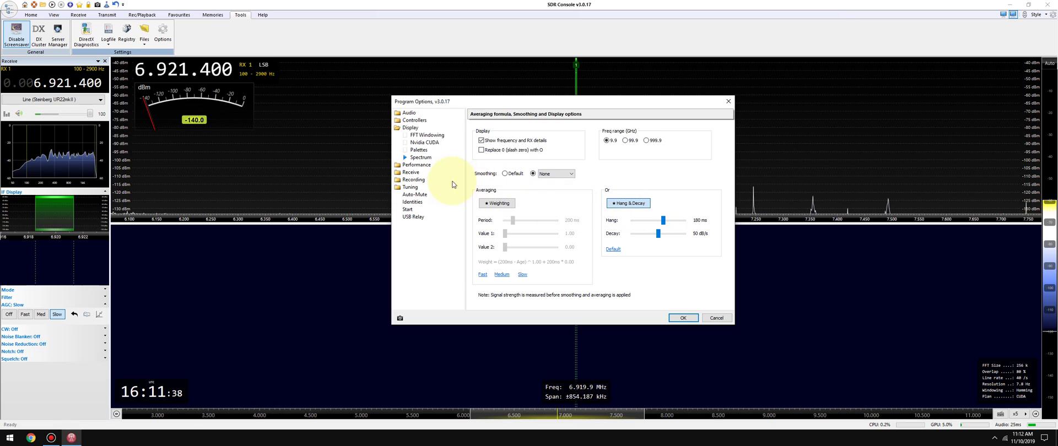
Review the display options for custom palettes, Nvidia CUDA and FFT windowing.
{"action": "left_click", "coordinate": [417, 150]}
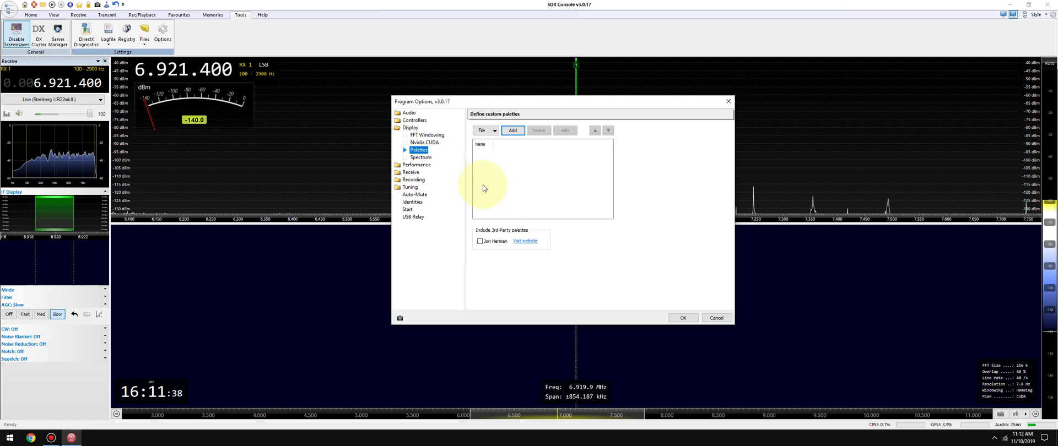
{"action": "left_click", "coordinate": [424, 142]}
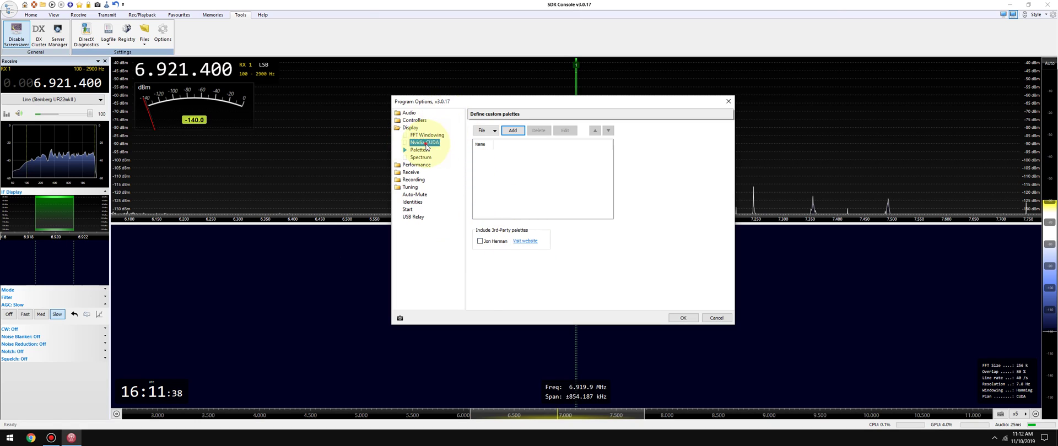
{"action": "left_click", "coordinate": [422, 135]}
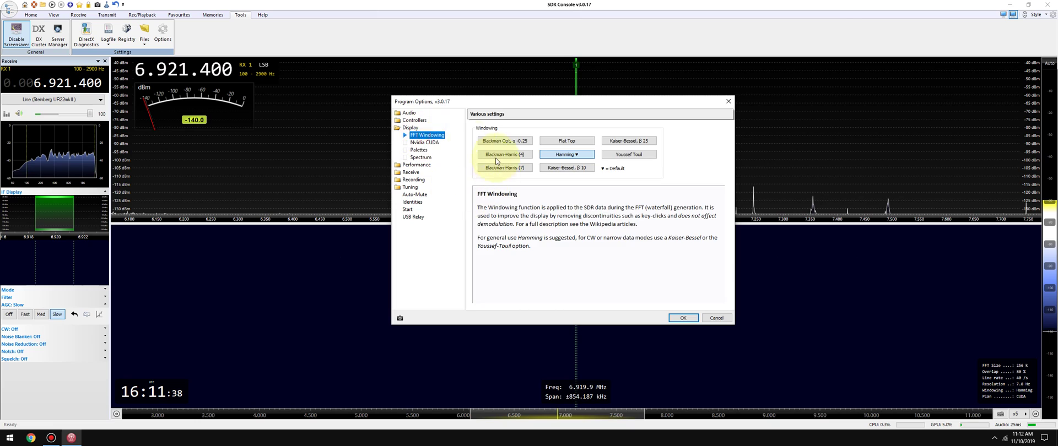
Enable the Tmate 2 controller and set its background colour to cyan.
{"action": "left_click", "coordinate": [414, 120]}
{"action": "left_click", "coordinate": [417, 142]}
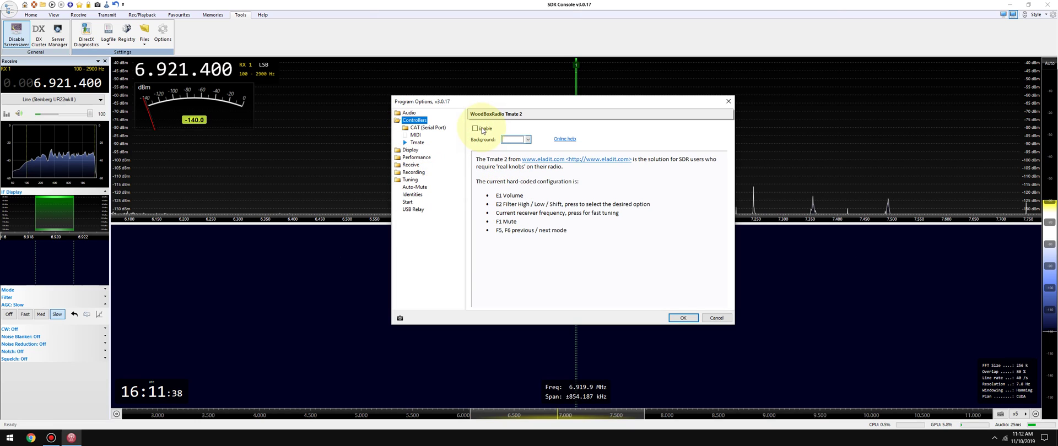
{"action": "left_click", "coordinate": [483, 130]}
{"action": "left_click", "coordinate": [519, 141]}
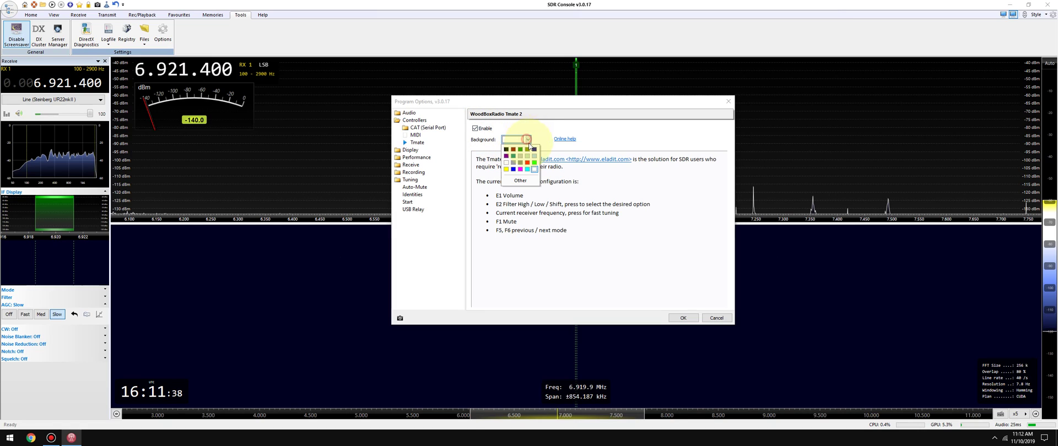
{"action": "left_click", "coordinate": [527, 170]}
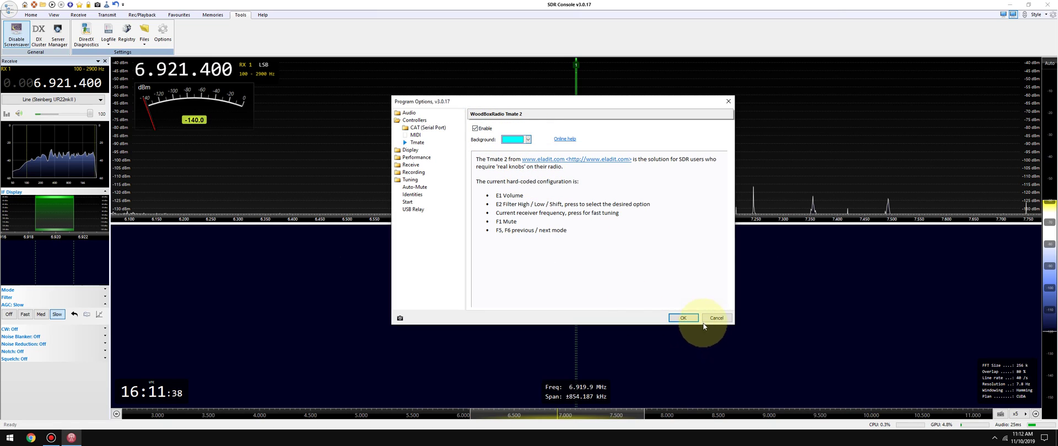
Erase all MIDI controller assignments and show the CAT serial port selection.
{"action": "left_click", "coordinate": [415, 135]}
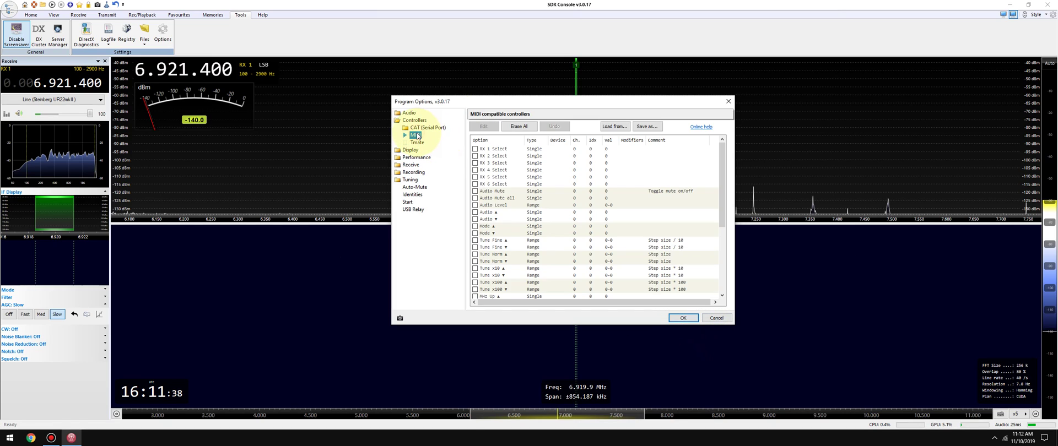
{"action": "left_click", "coordinate": [519, 126]}
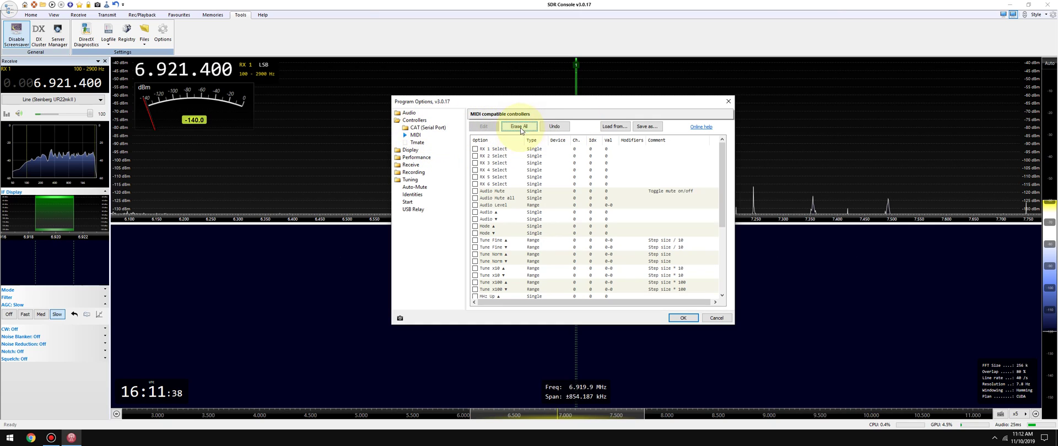
{"action": "left_click", "coordinate": [417, 120]}
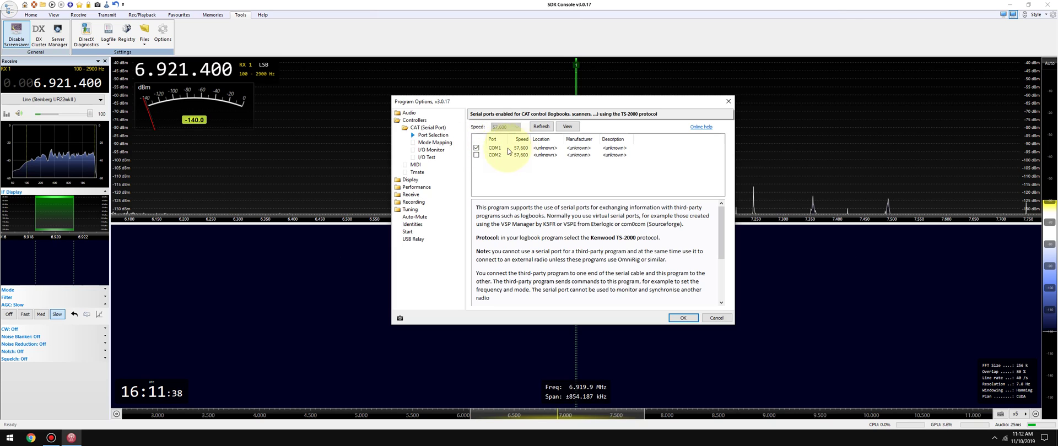
Look through the audio options for playback buffering, pseudo stereo and the equaliser.
{"action": "left_click", "coordinate": [402, 114]}
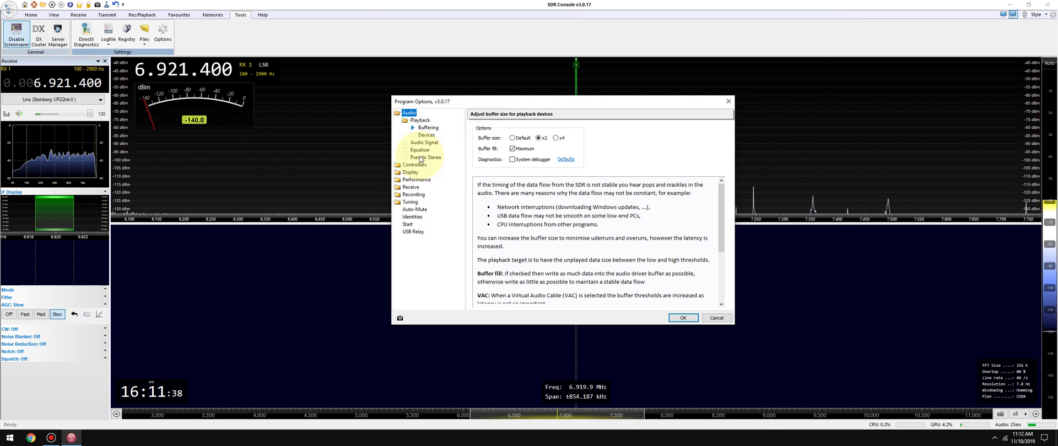
{"action": "left_click", "coordinate": [420, 158]}
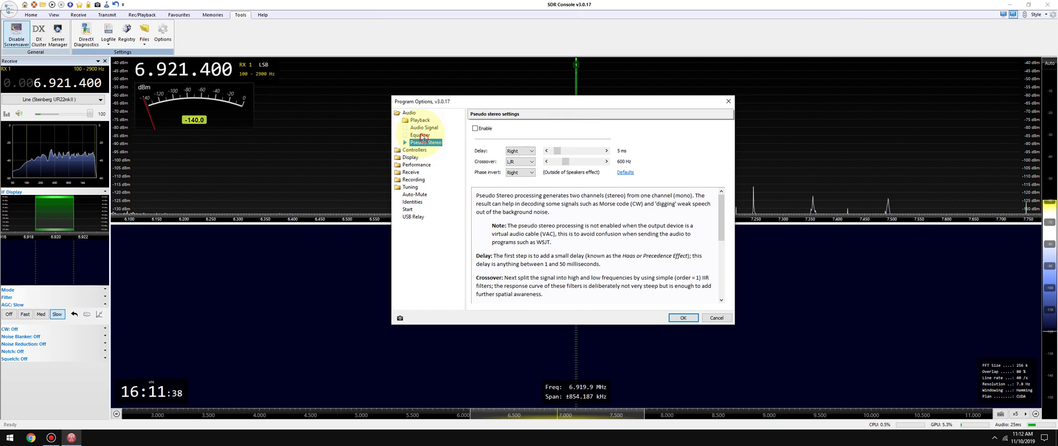
{"action": "left_click", "coordinate": [421, 136]}
{"action": "key", "text": "Up"}
{"action": "left_click", "coordinate": [409, 112]}
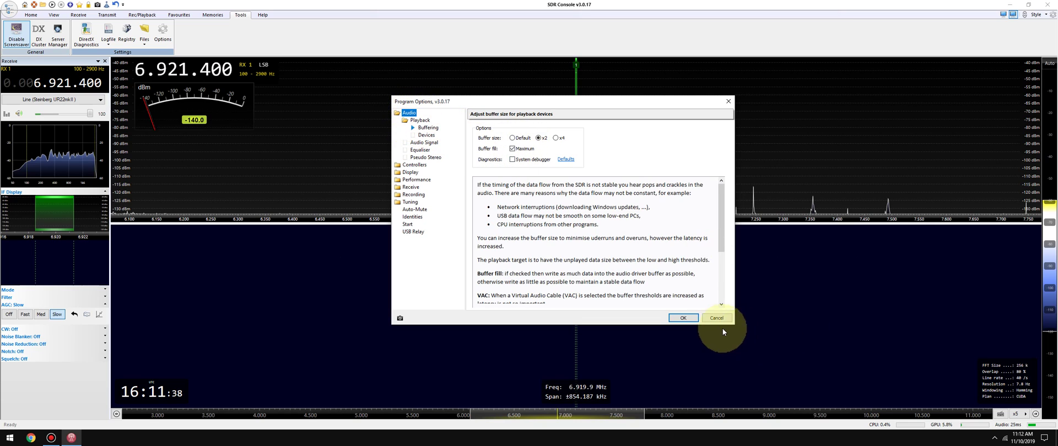
Accept the program options and start the SDRplay RSP1A radio.
{"action": "left_click", "coordinate": [683, 318]}
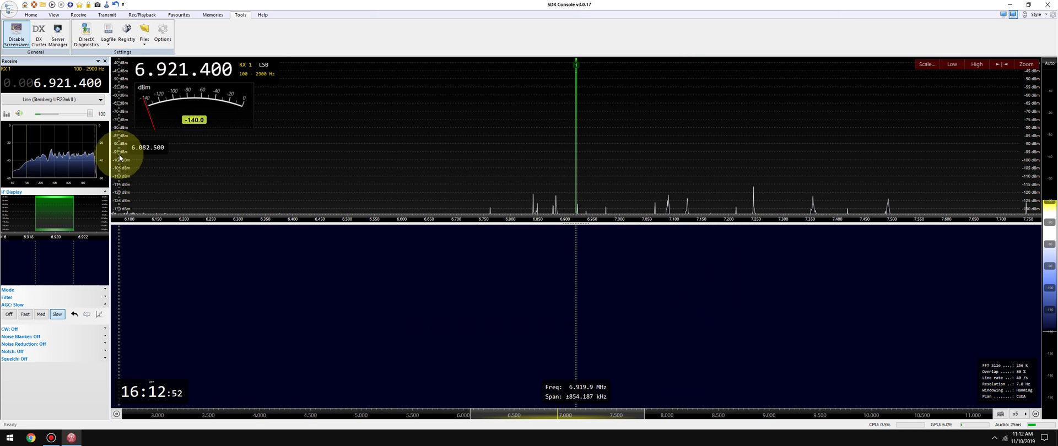
{"action": "left_click", "coordinate": [52, 5]}
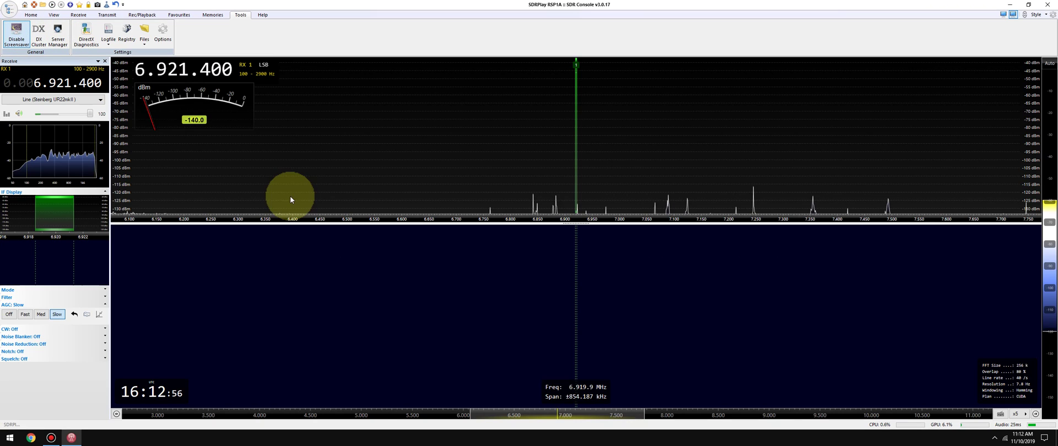
Mute the receiver's audio and set the radio's RF gain to 6.
{"action": "left_click", "coordinate": [30, 15]}
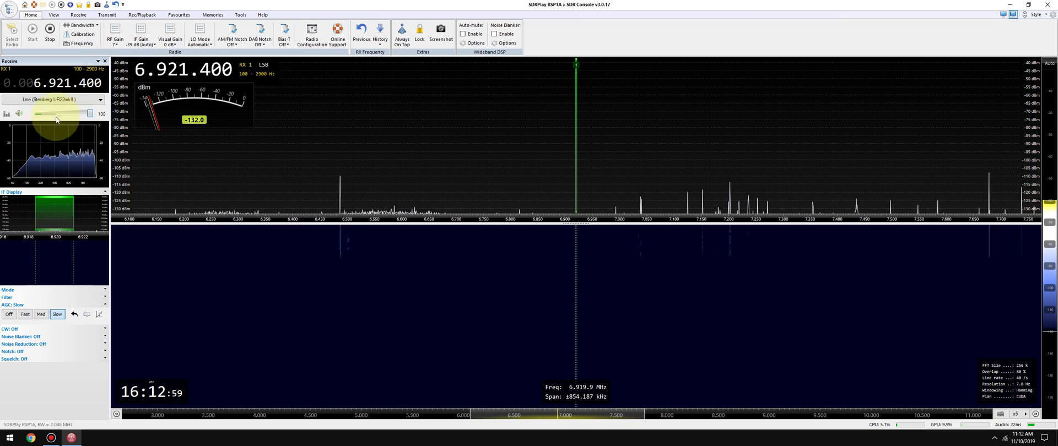
{"action": "left_click", "coordinate": [18, 113]}
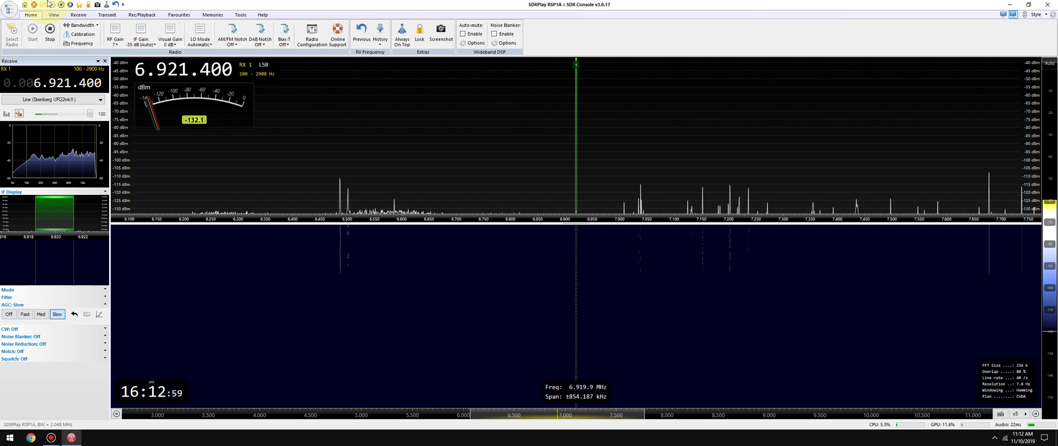
{"action": "left_click", "coordinate": [116, 33]}
{"action": "left_click", "coordinate": [118, 98]}
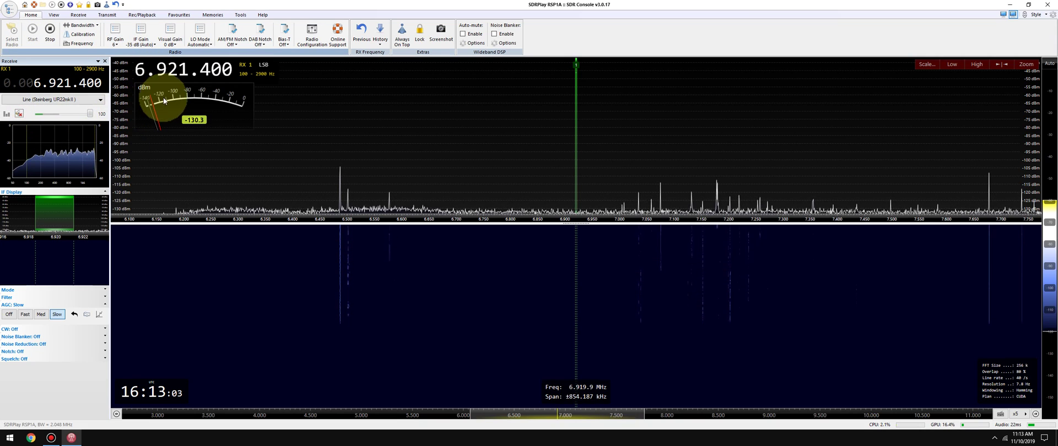
Turn on the AM/FM notch filter and disable the Bias-T option in the SDRplay radio configuration.
{"action": "left_click", "coordinate": [141, 34]}
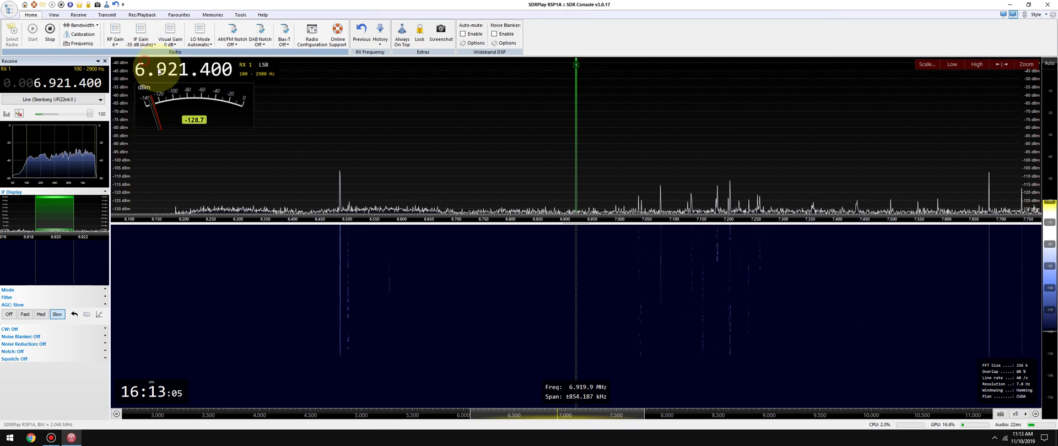
{"action": "left_click", "coordinate": [231, 44]}
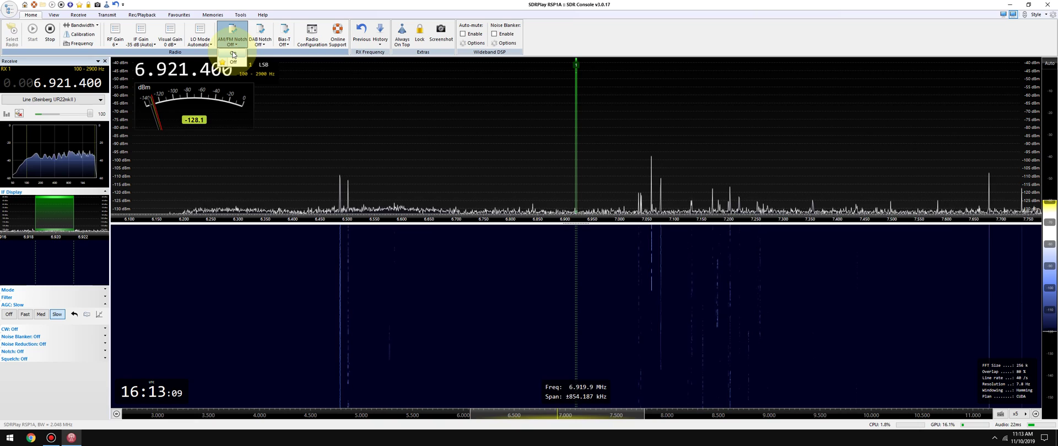
{"action": "left_click", "coordinate": [320, 42]}
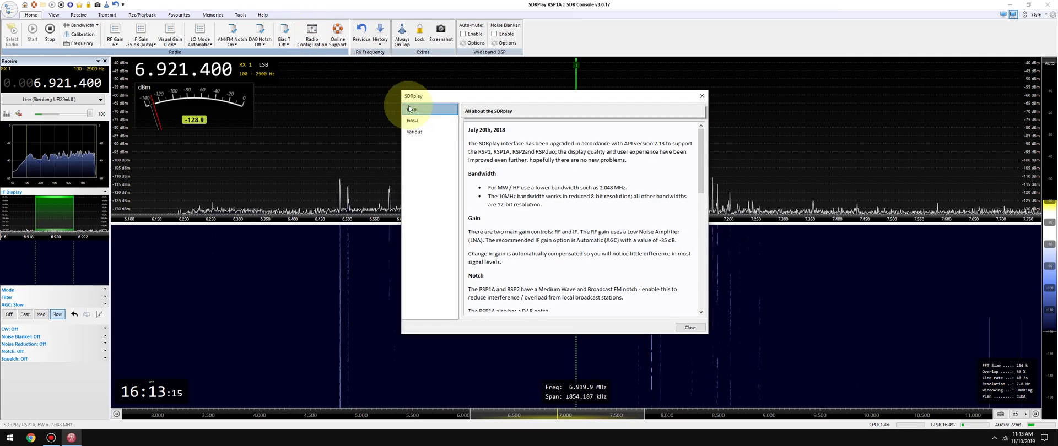
{"action": "left_click", "coordinate": [412, 120]}
{"action": "left_click", "coordinate": [701, 96]}
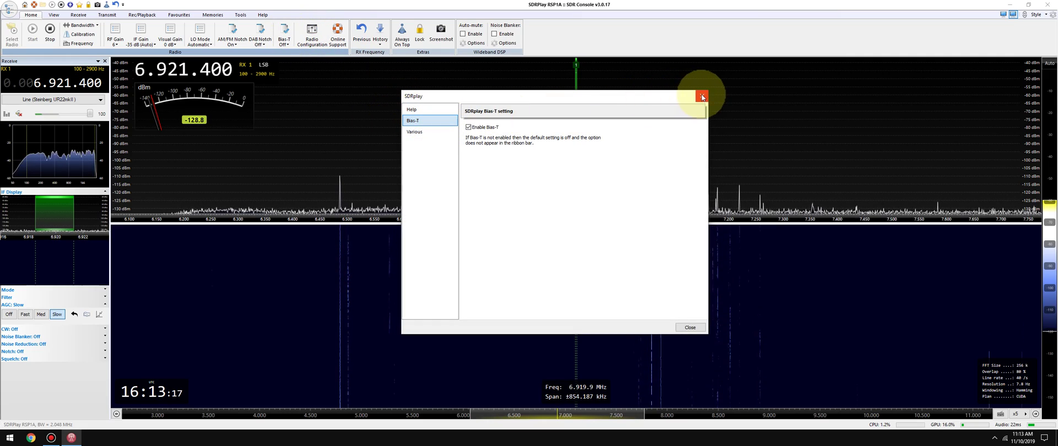
{"action": "left_click", "coordinate": [305, 43]}
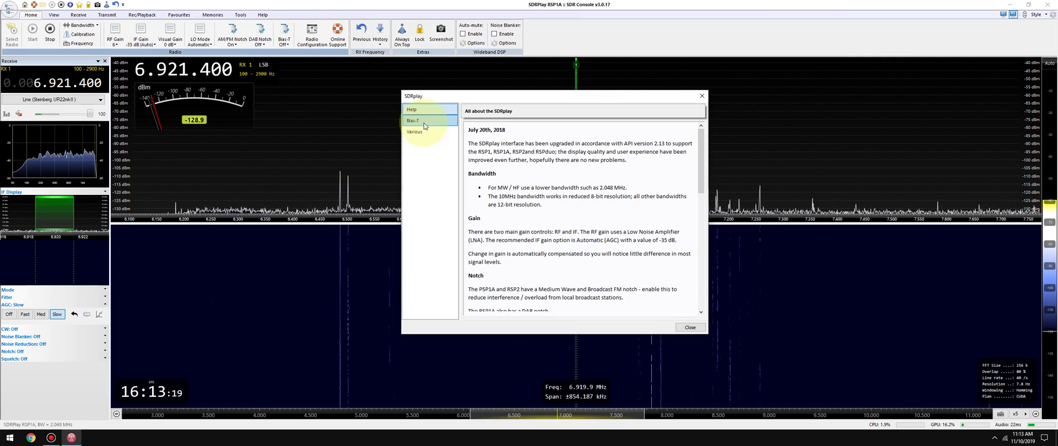
{"action": "left_click", "coordinate": [412, 120]}
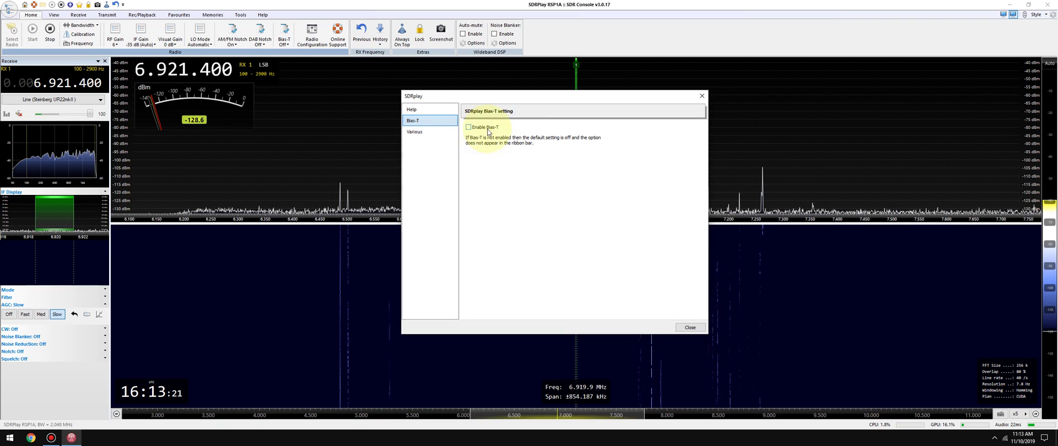
{"action": "left_click", "coordinate": [689, 328]}
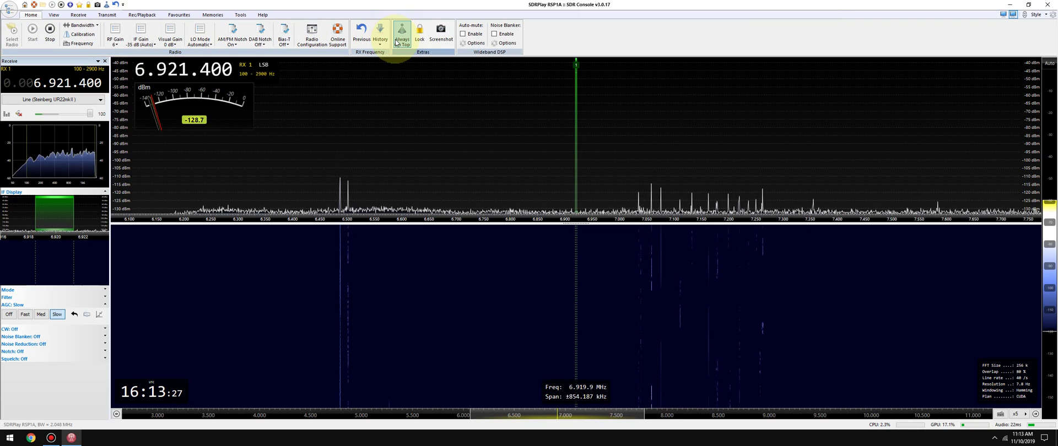
Change the waterfall colour palette to Viridis and adjust the waterfall's level range automatically.
{"action": "left_click", "coordinate": [53, 16]}
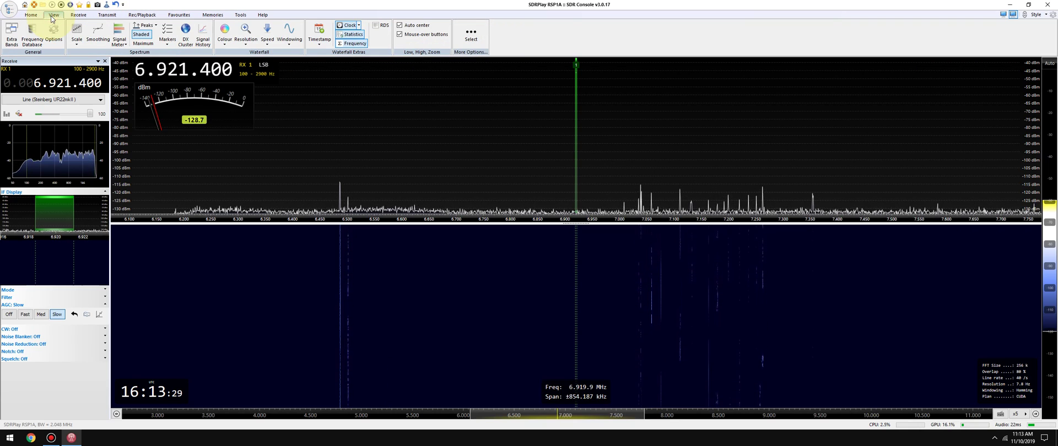
{"action": "left_click", "coordinate": [225, 41]}
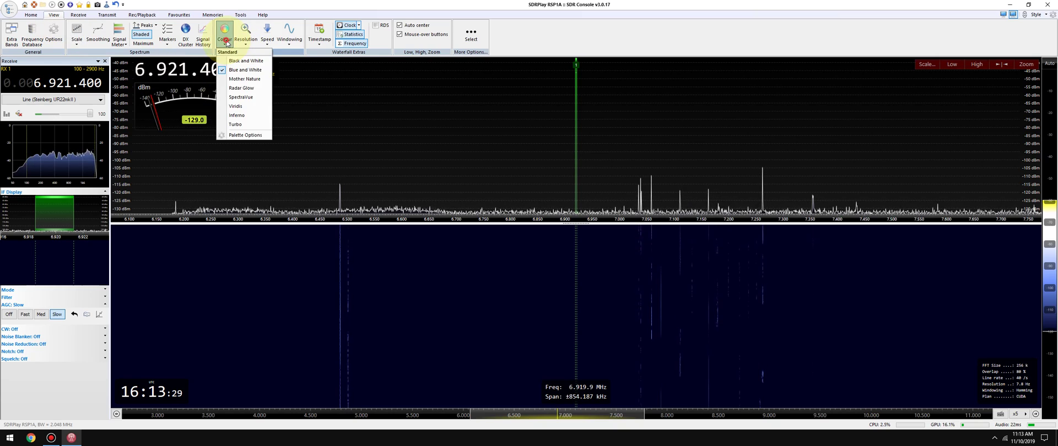
{"action": "left_click", "coordinate": [247, 109]}
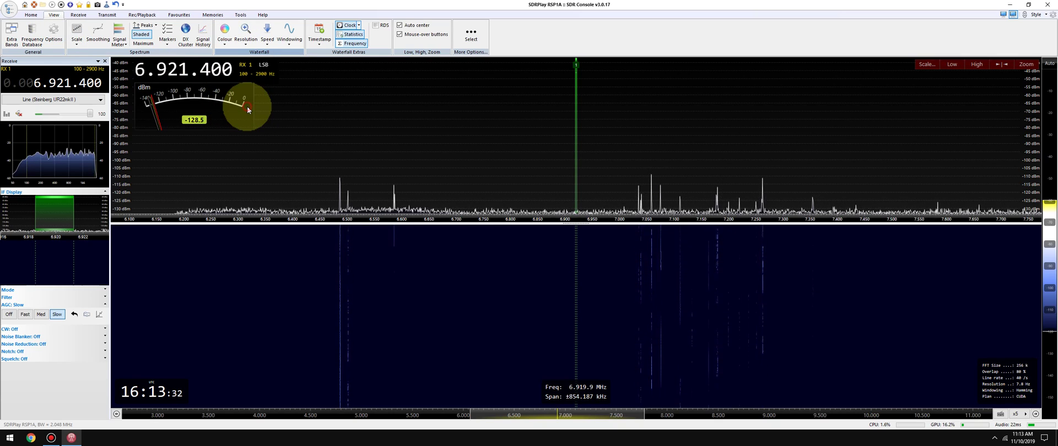
{"action": "left_click", "coordinate": [1048, 64]}
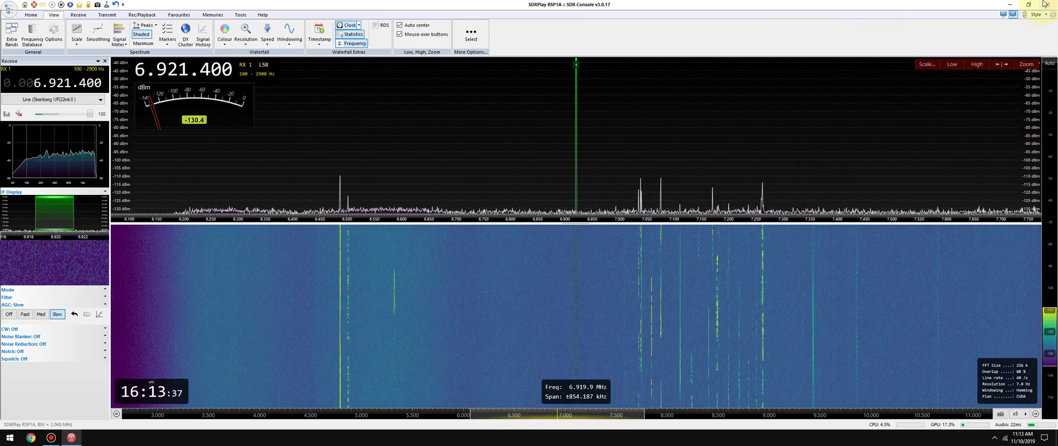
Zoom the spectrum in to a span of ±498.921 kHz and shift the waterfall's colour range to lower signal levels.
{"action": "mouse_move", "coordinate": [1030, 71]}
{"action": "left_click_drag", "start_coordinate": [1023, 201], "coordinate": [1023, 180]}
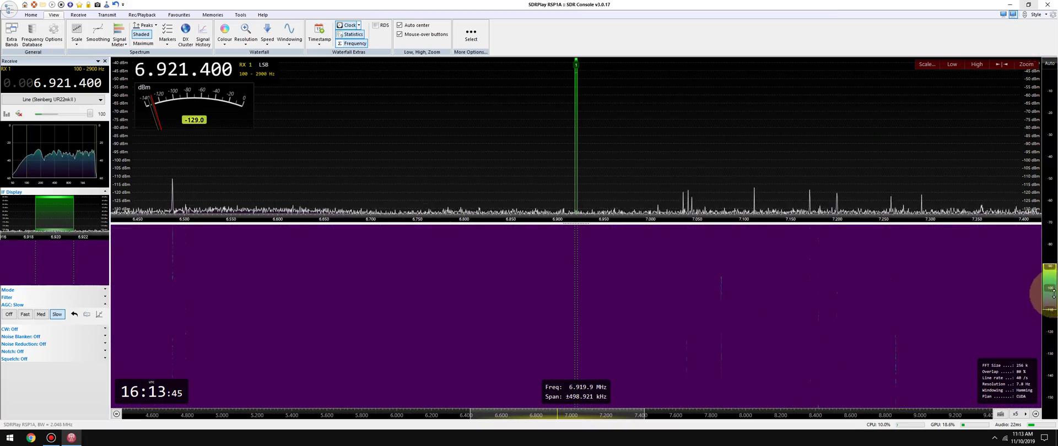
{"action": "left_click_drag", "start_coordinate": [1053, 293], "coordinate": [1050, 344]}
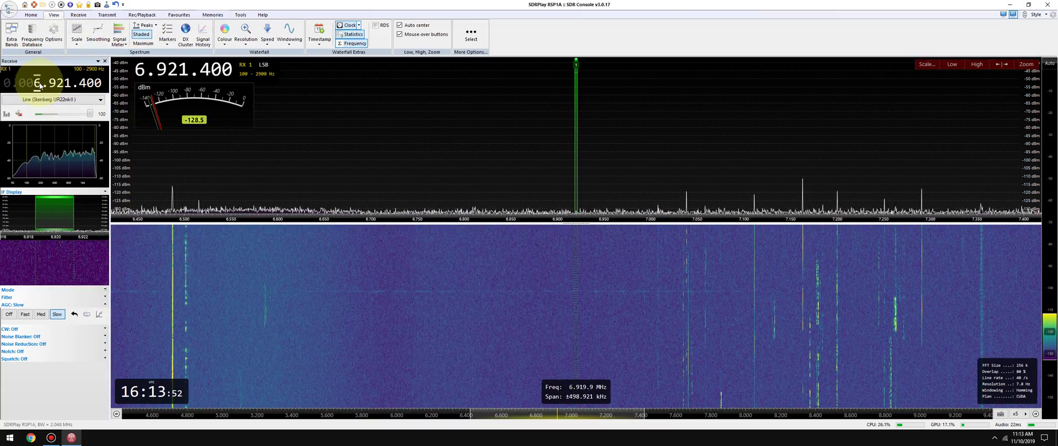
Tune the receiver up to 10.921.400 MHz, try an RF gain of 8 and return it to 6.
{"action": "scroll", "coordinate": [40, 86], "scroll_direction": "up", "scroll_amount": 3}
{"action": "scroll", "coordinate": [39, 85], "scroll_direction": "up", "scroll_amount": 1}
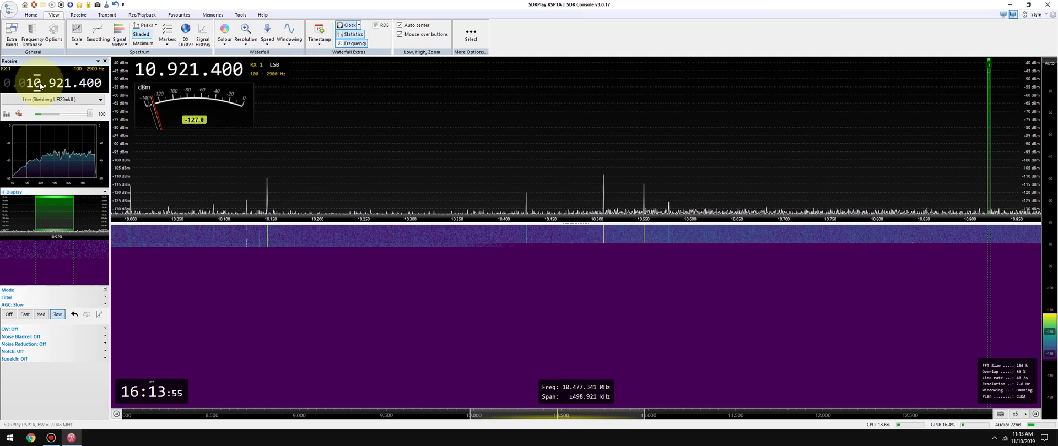
{"action": "left_click", "coordinate": [31, 15]}
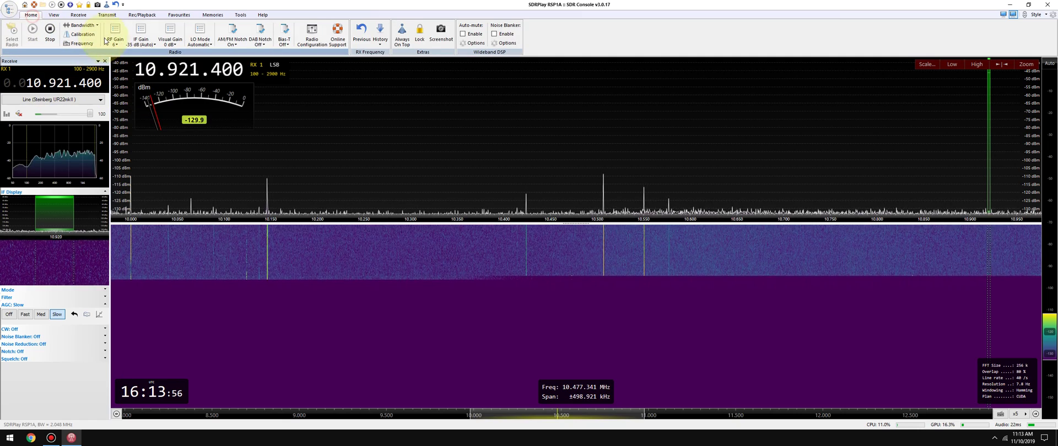
{"action": "left_click", "coordinate": [116, 36]}
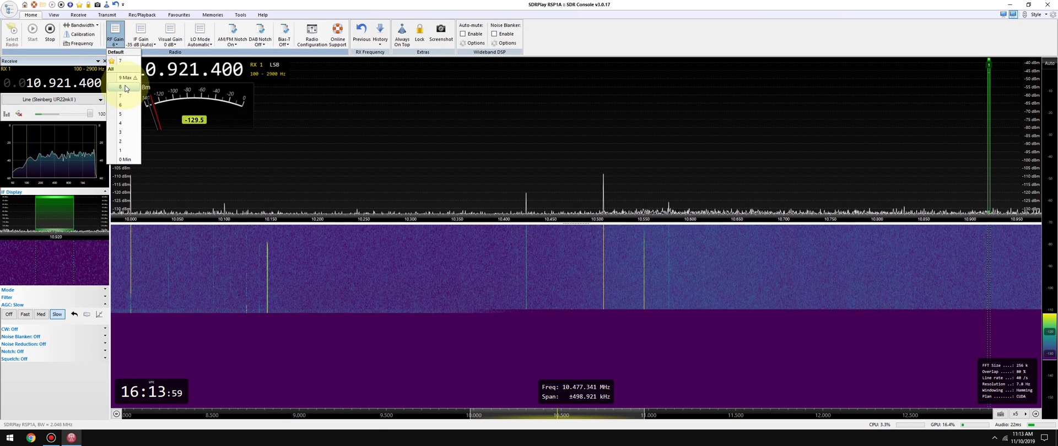
{"action": "left_click", "coordinate": [125, 87]}
{"action": "left_click", "coordinate": [115, 36]}
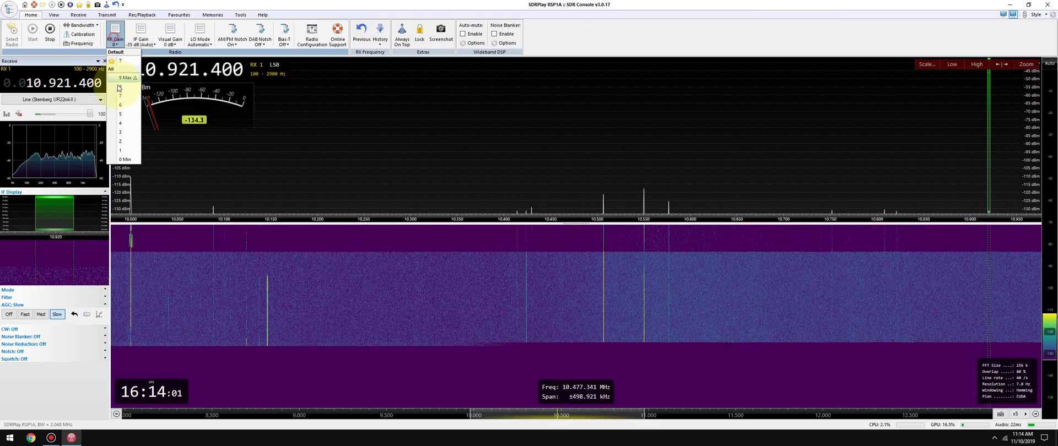
{"action": "left_click", "coordinate": [122, 103]}
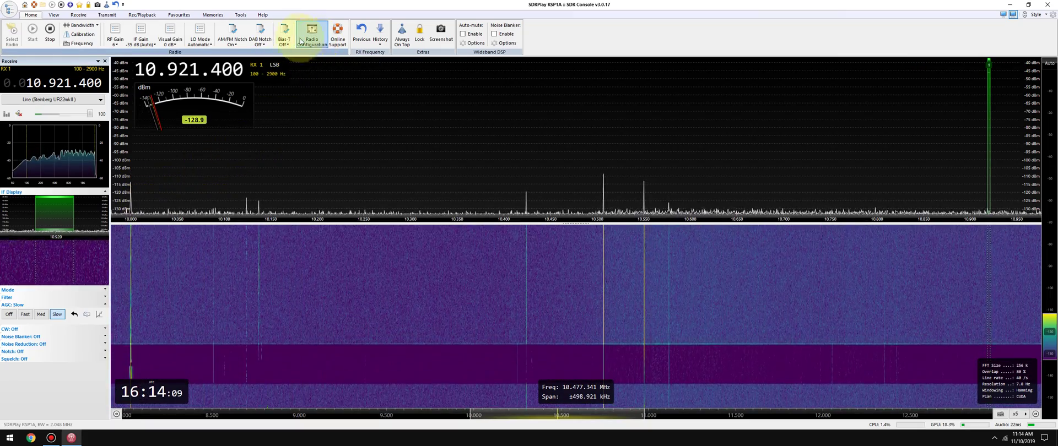
{"action": "left_click", "coordinate": [54, 15]}
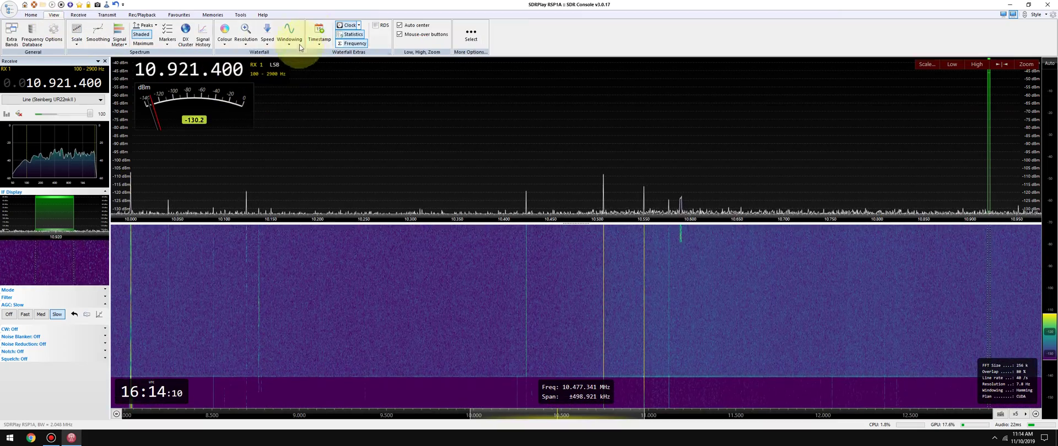
{"action": "left_click", "coordinate": [246, 39]}
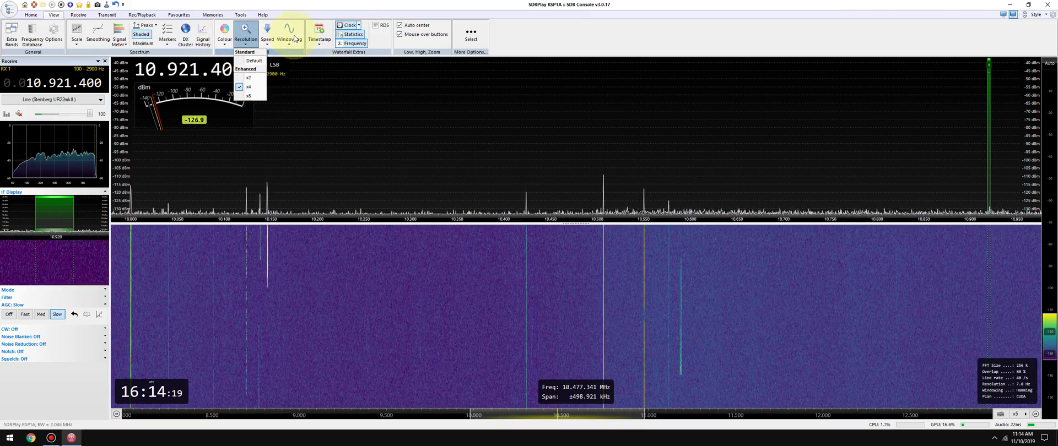
{"action": "left_click", "coordinate": [225, 39]}
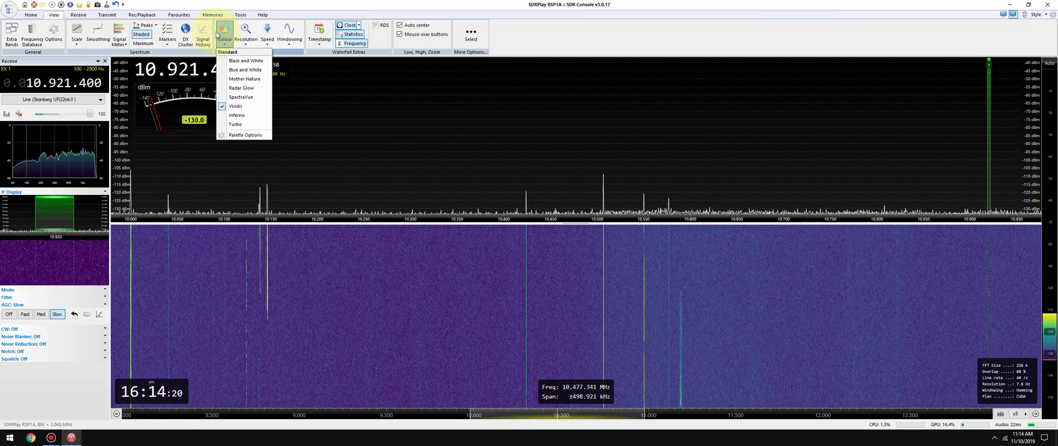
{"action": "left_click", "coordinate": [32, 15]}
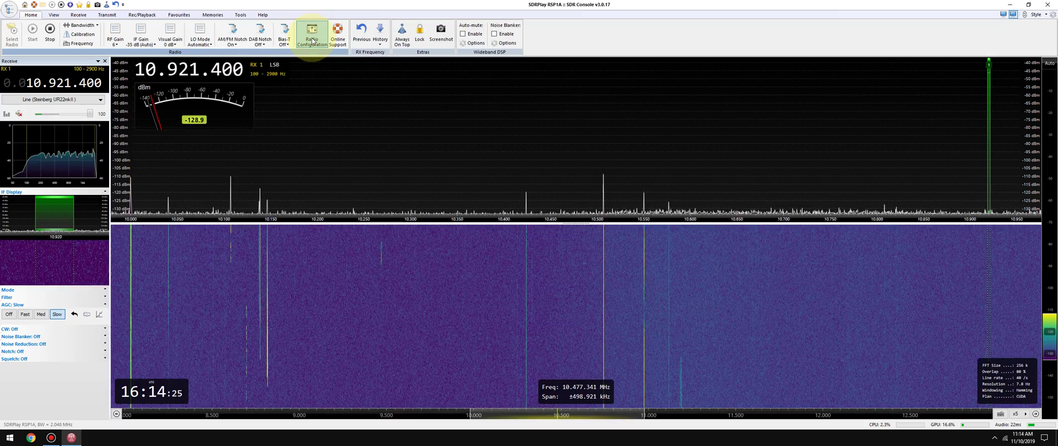
{"action": "left_click", "coordinate": [51, 16]}
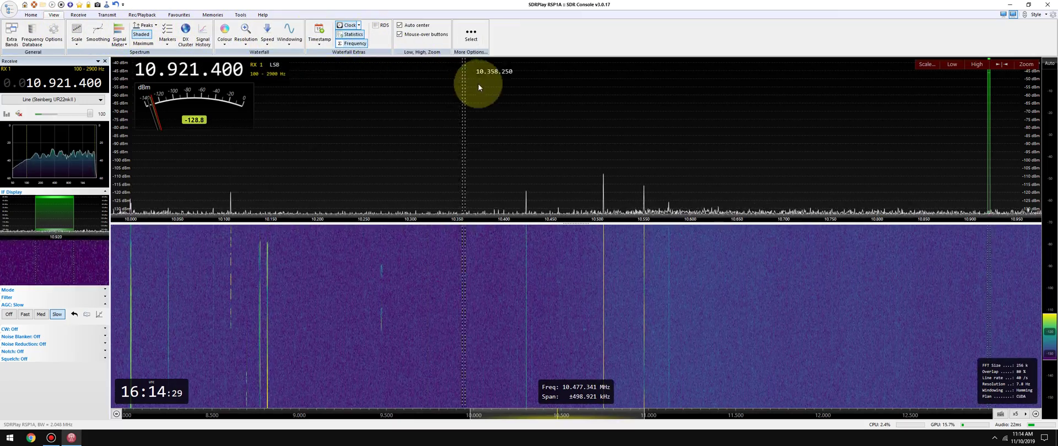
Try the default RF gain of 7 and a lower gain, and set it back to 6.
{"action": "left_click", "coordinate": [31, 15]}
{"action": "left_click", "coordinate": [113, 36]}
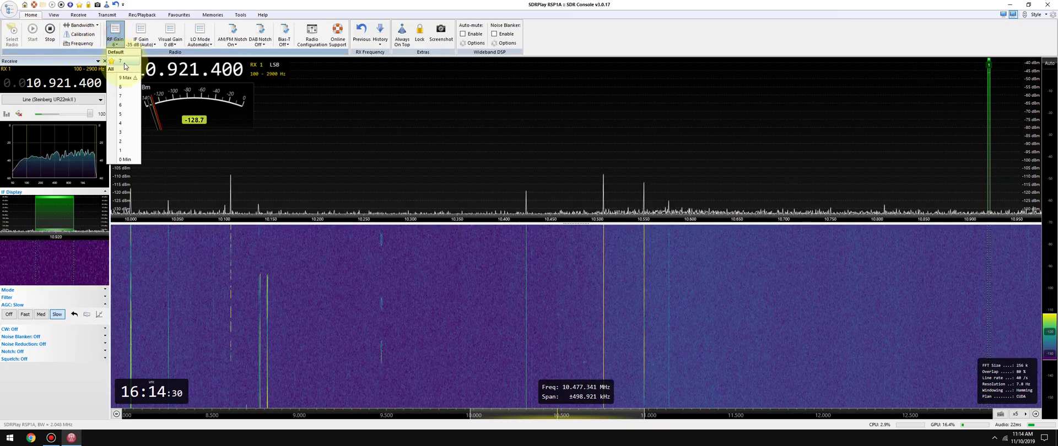
{"action": "left_click", "coordinate": [124, 65]}
{"action": "left_click", "coordinate": [114, 34]}
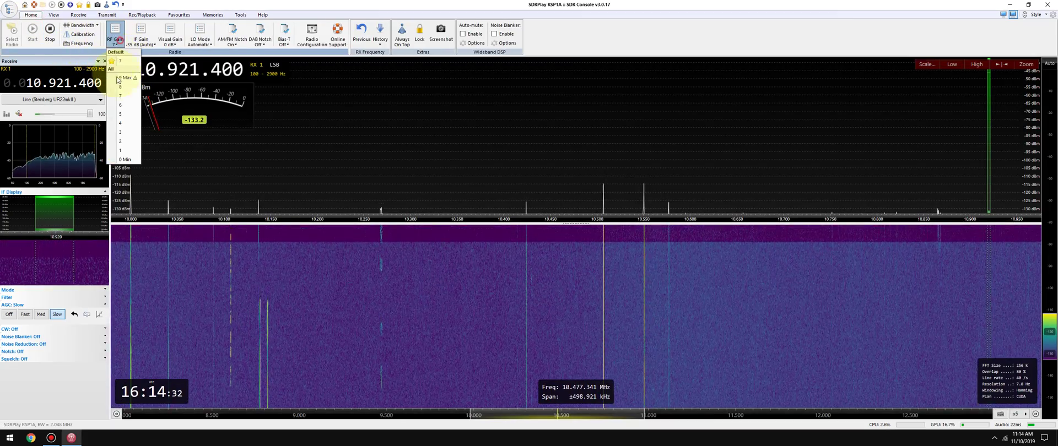
{"action": "left_click", "coordinate": [125, 115]}
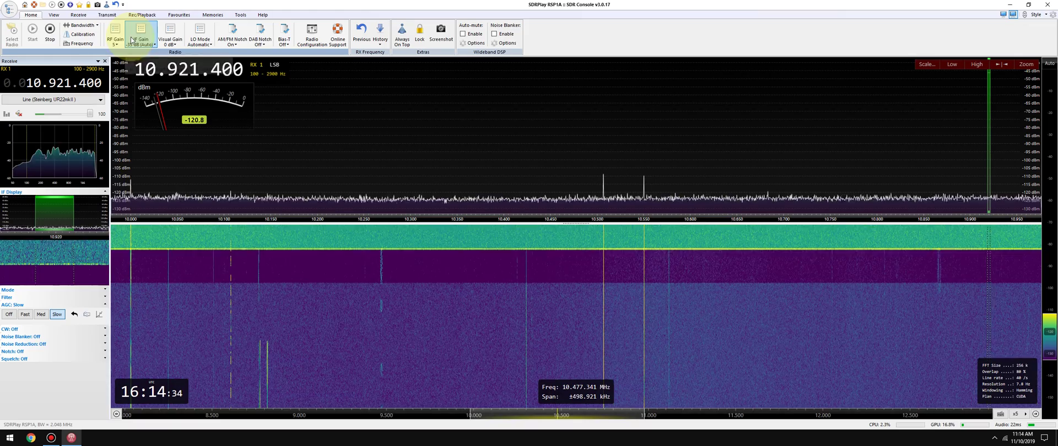
{"action": "left_click", "coordinate": [115, 35]}
{"action": "left_click", "coordinate": [130, 106]}
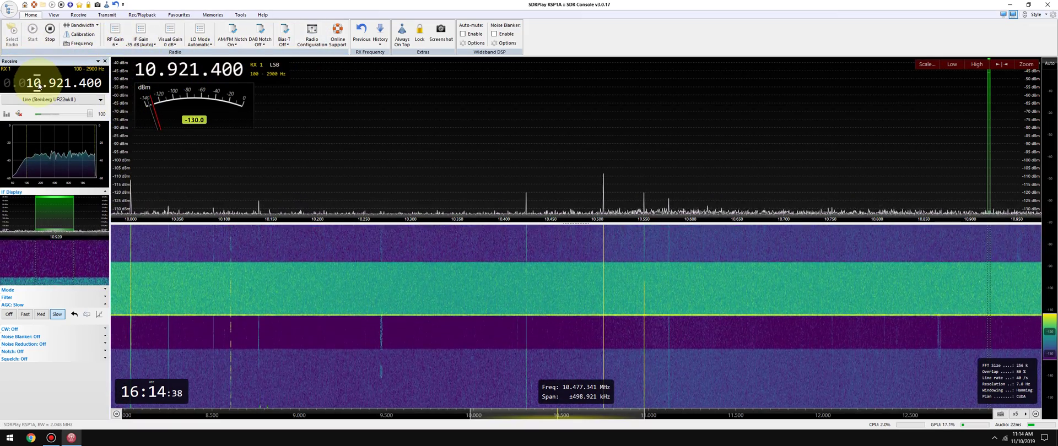
Tune the receiver down to the strong signal at 5.024.500 MHz and stop the radio.
{"action": "scroll", "coordinate": [39, 85], "scroll_direction": "down", "scroll_amount": 3}
{"action": "scroll", "coordinate": [39, 86], "scroll_direction": "down", "scroll_amount": 3}
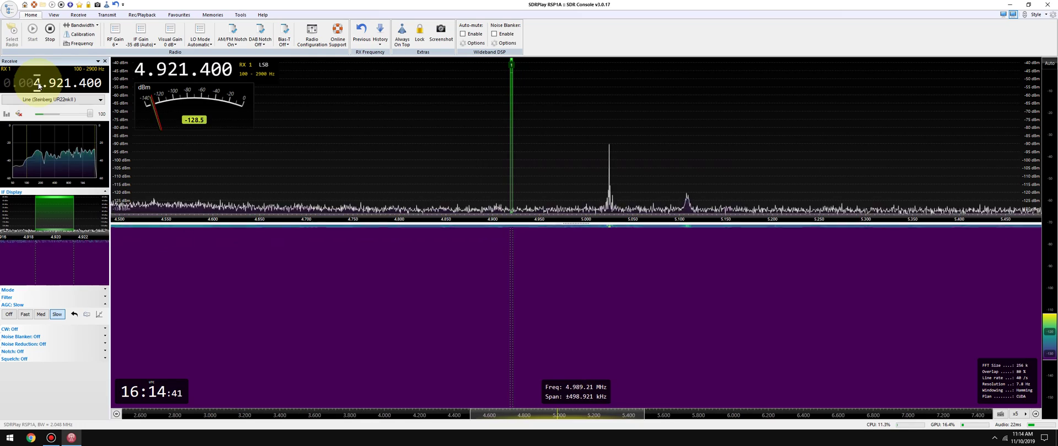
{"action": "left_click", "coordinate": [609, 264]}
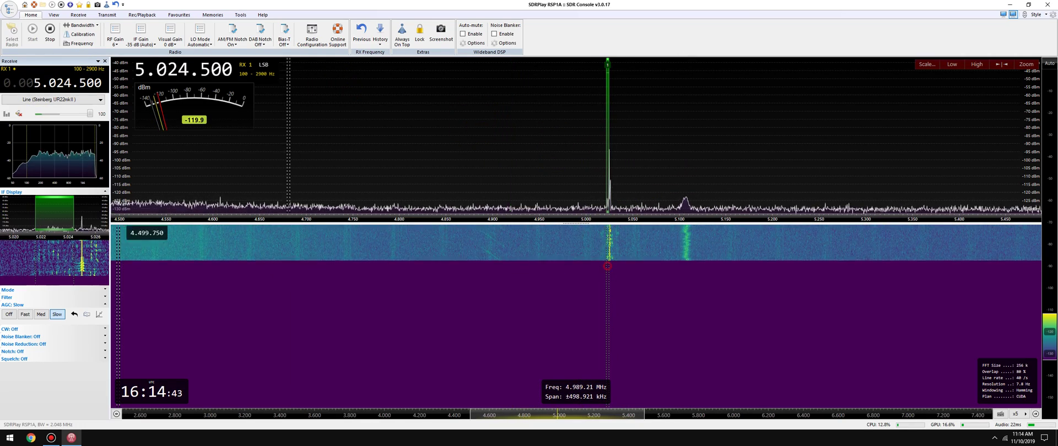
{"action": "left_click", "coordinate": [61, 5]}
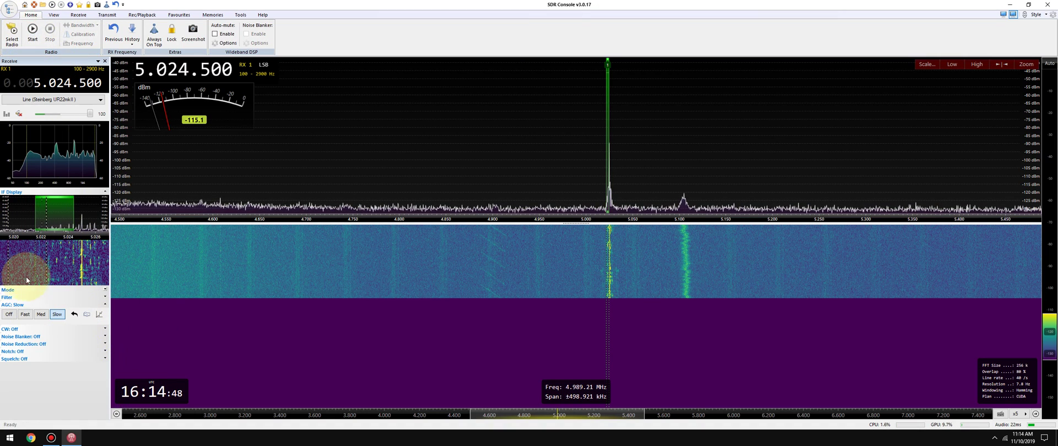
Add AM to the receiver's available modes and switch the receiver to AM.
{"action": "left_click", "coordinate": [8, 289]}
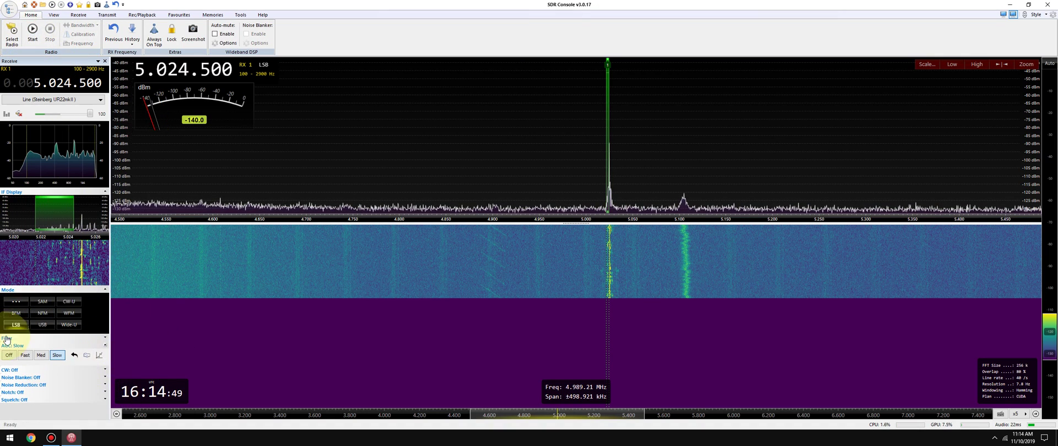
{"action": "left_click", "coordinate": [16, 302]}
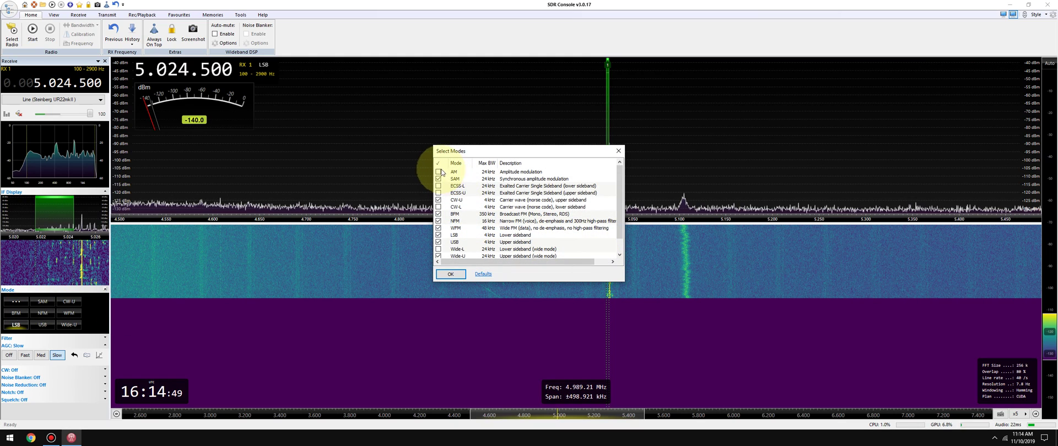
{"action": "left_click", "coordinate": [450, 274]}
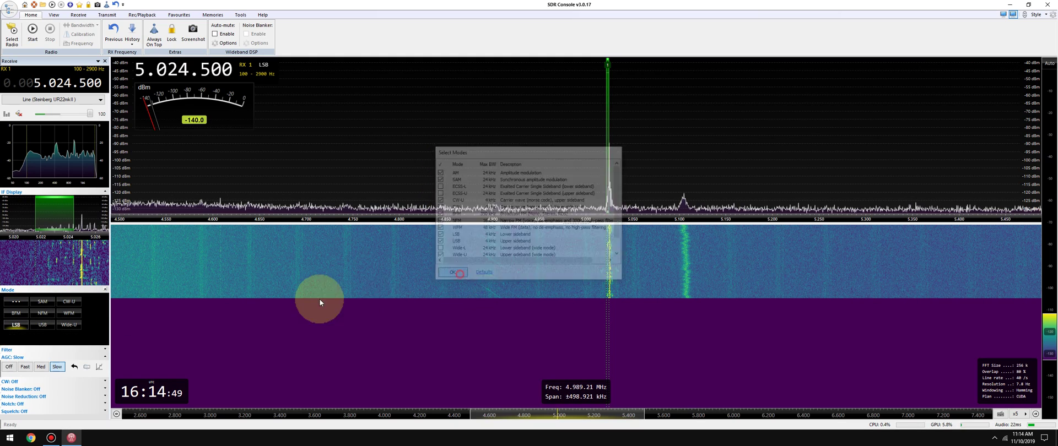
{"action": "left_click", "coordinate": [43, 302]}
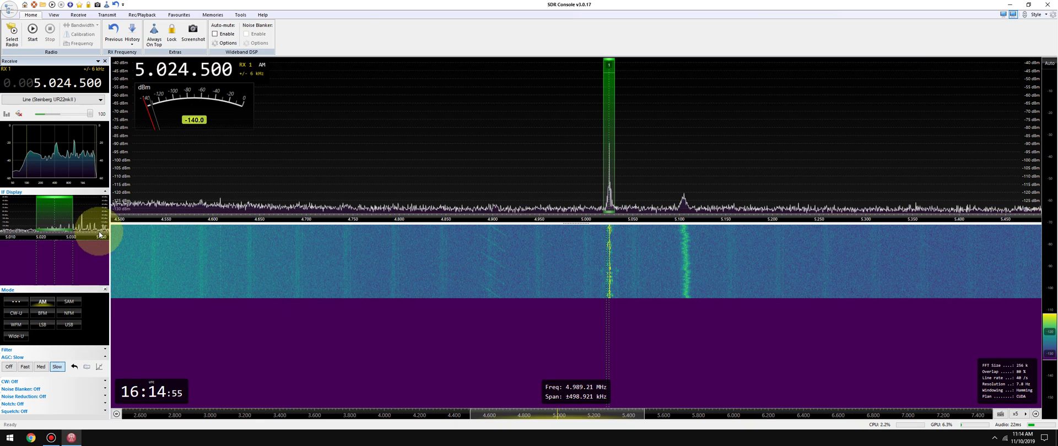